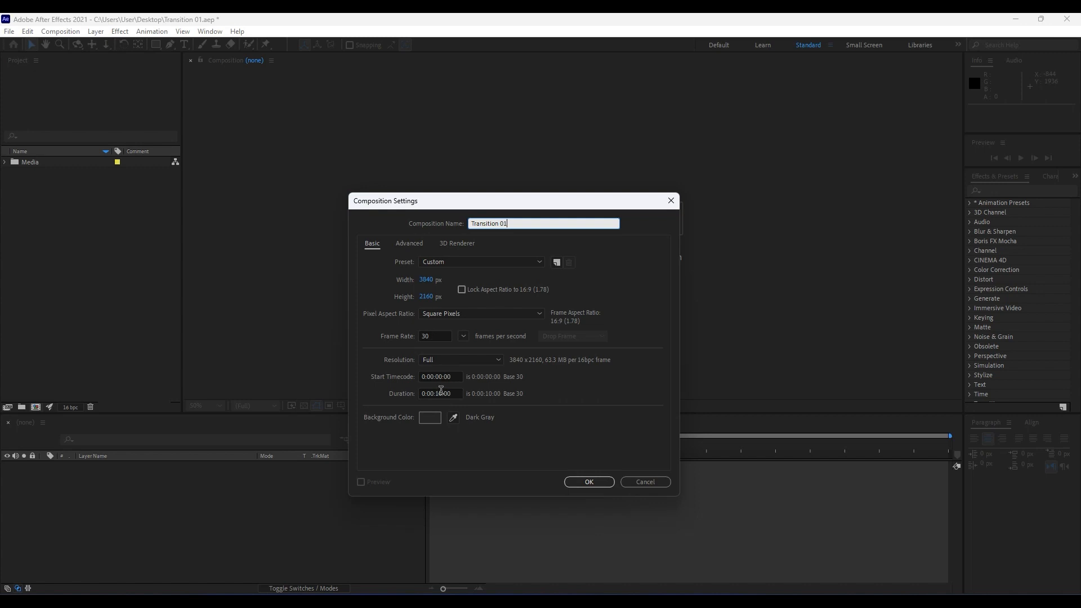
# Step: Create the 3840 x 2160, 30 fps Transition 01 composition and add a composition-sized solid named Matte 01
pyautogui.click(587, 483)
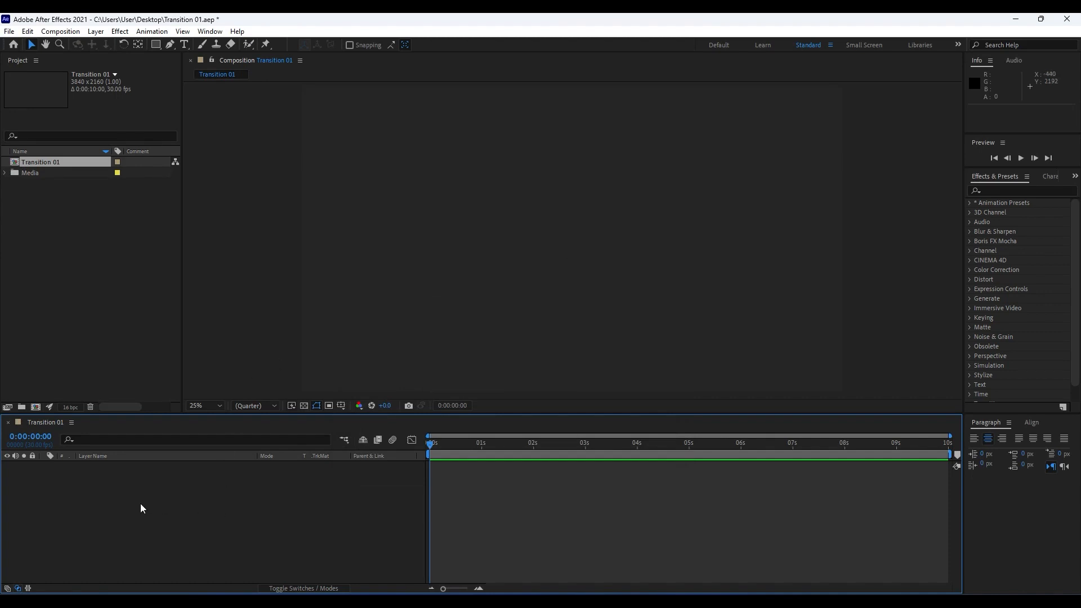
pyautogui.rightClick(172, 542)
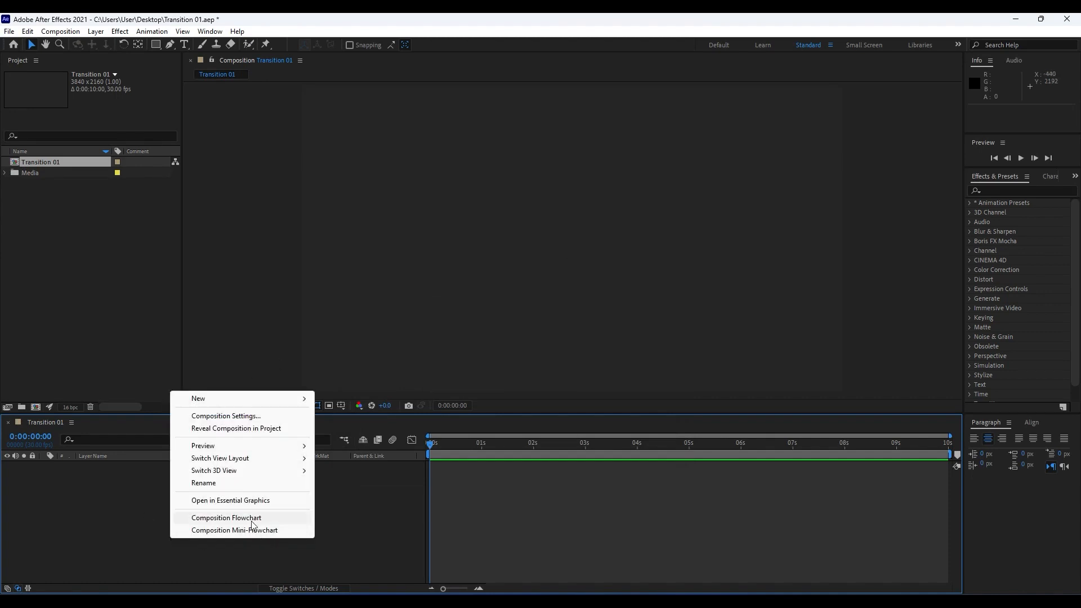
pyautogui.moveTo(220, 403)
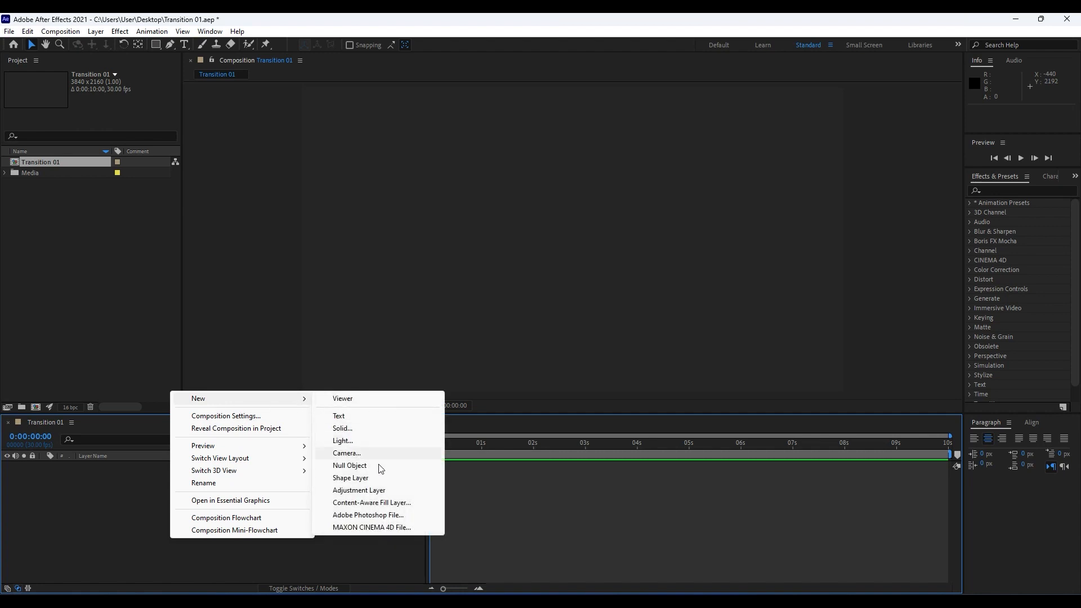
pyautogui.click(353, 428)
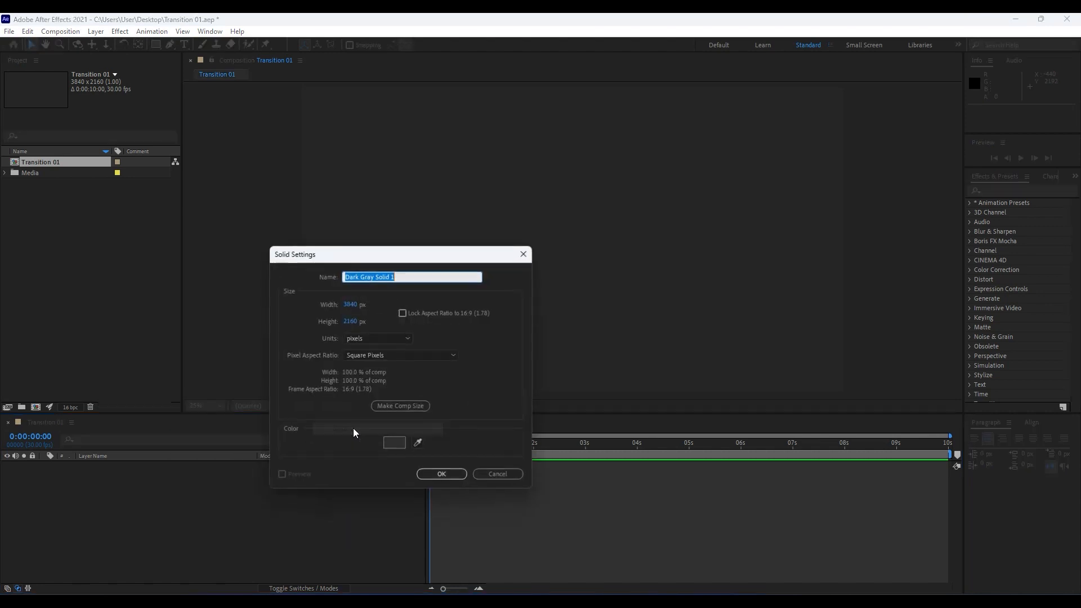
pyautogui.write('Ma')
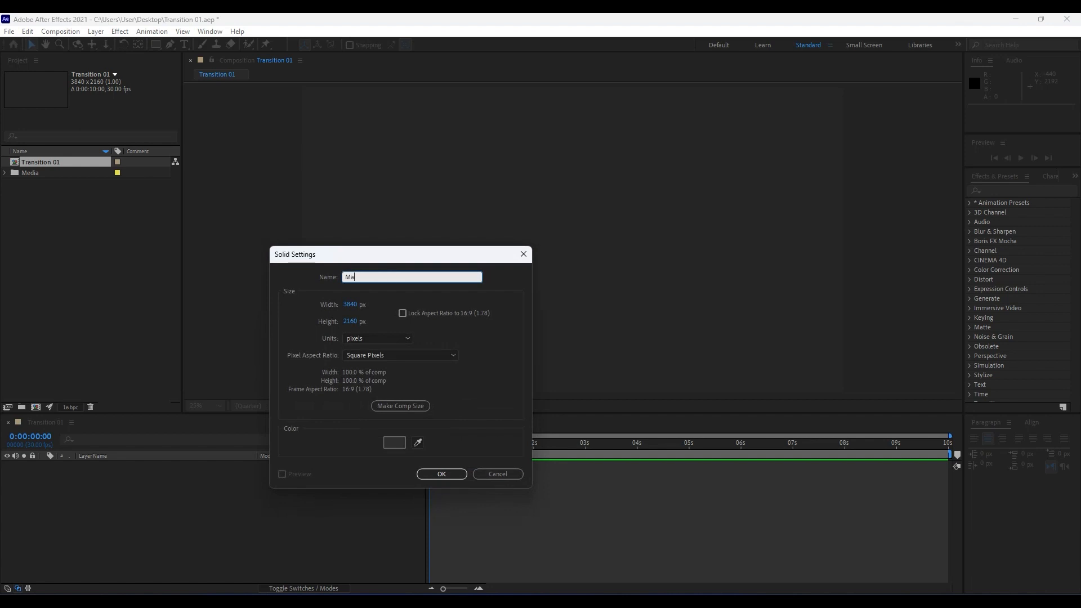
pyautogui.write('tte 01')
pyautogui.click(403, 409)
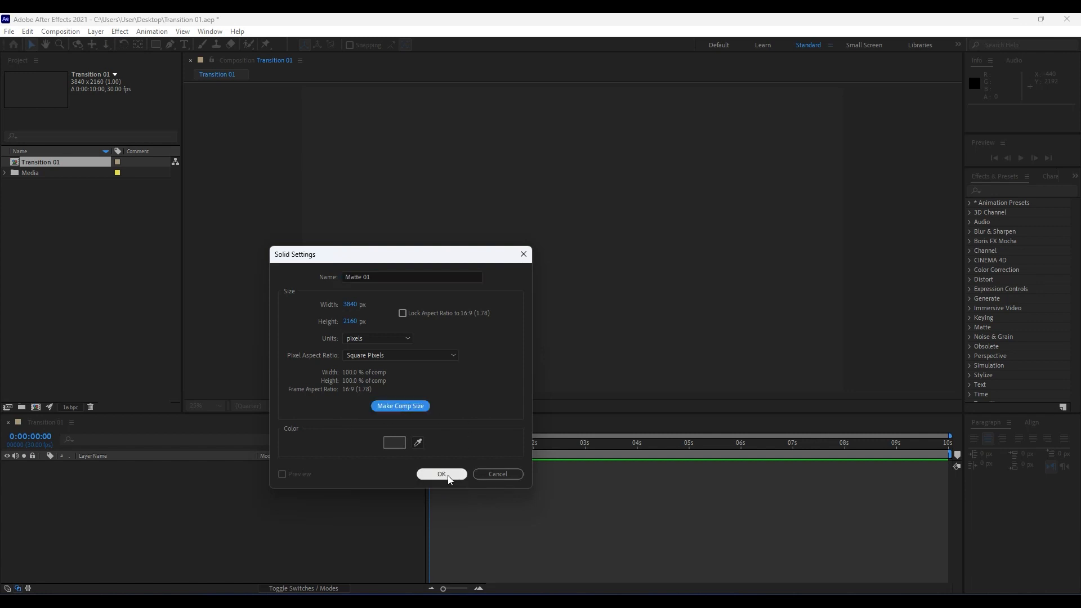
pyautogui.click(441, 474)
pyautogui.click(143, 516)
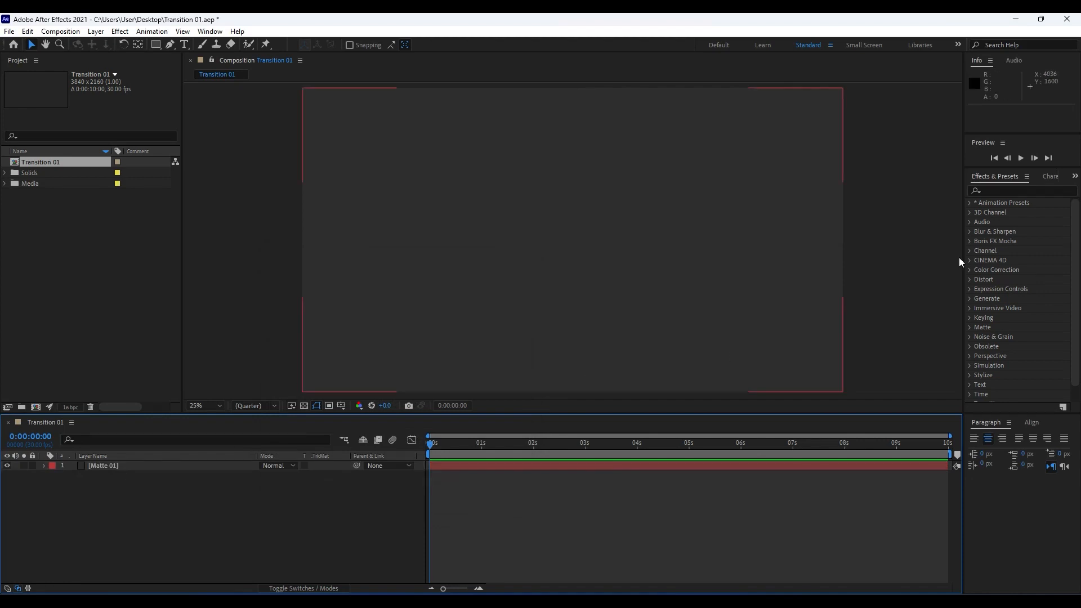
# Step: Apply the Polar Coordinates effect to the Matte 01 layer and set its conversion type to Rect to Polar
pyautogui.click(1013, 190)
pyautogui.write('po')
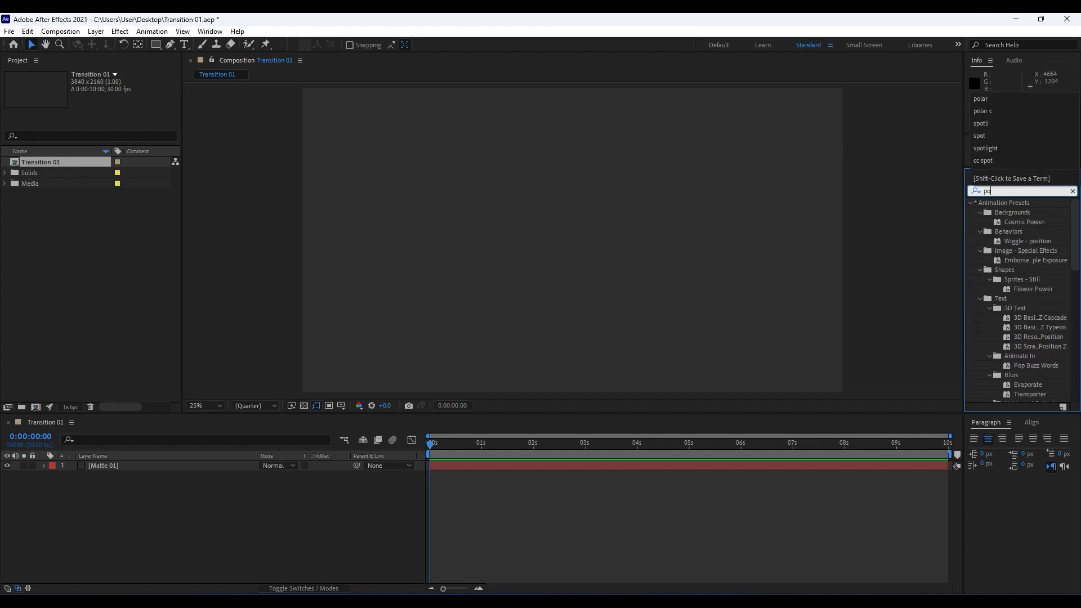
pyautogui.write('lar')
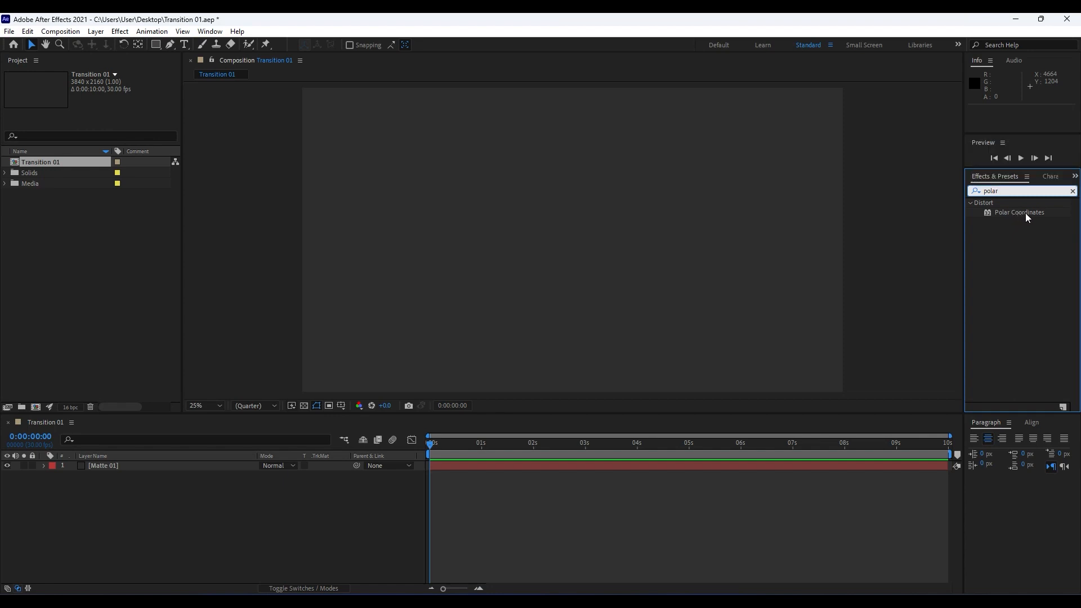
pyautogui.moveTo(1025, 213); pyautogui.dragTo(126, 467)
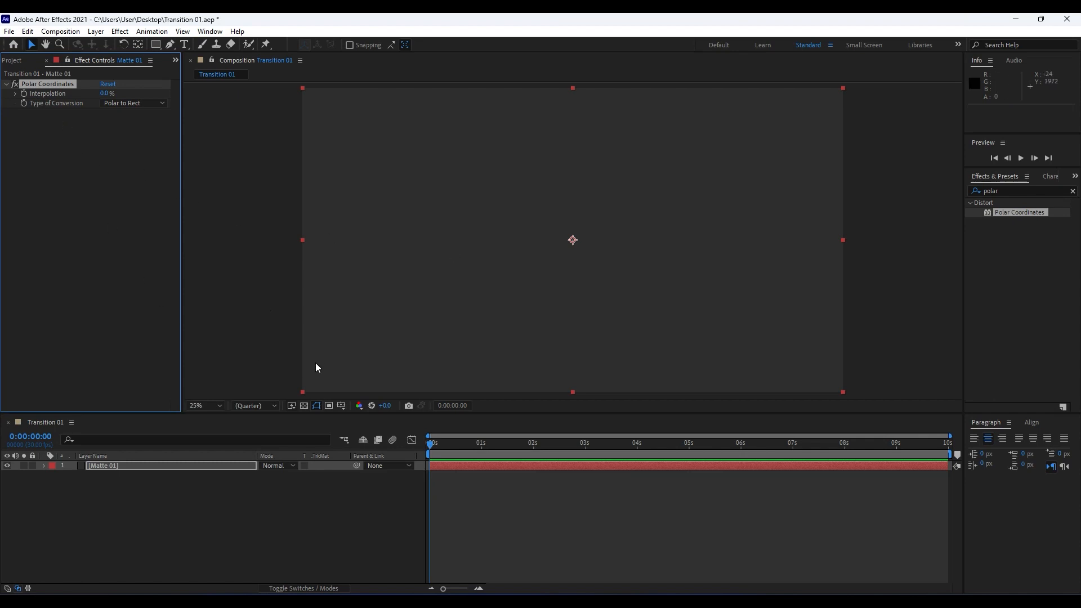
pyautogui.moveTo(490, 447); pyautogui.dragTo(534, 445)
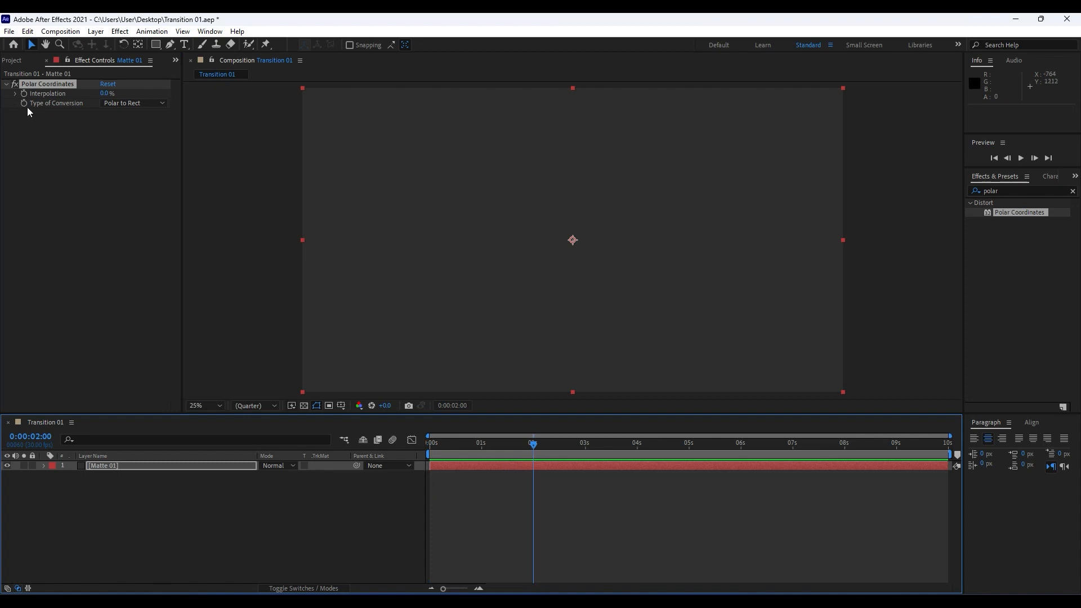
pyautogui.click(117, 104)
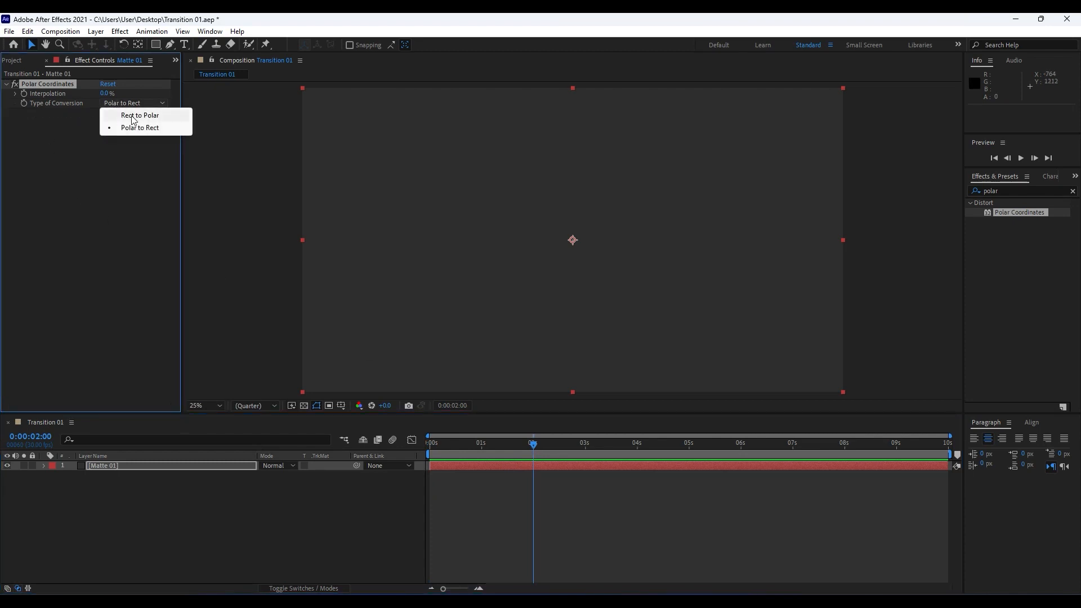
pyautogui.click(134, 117)
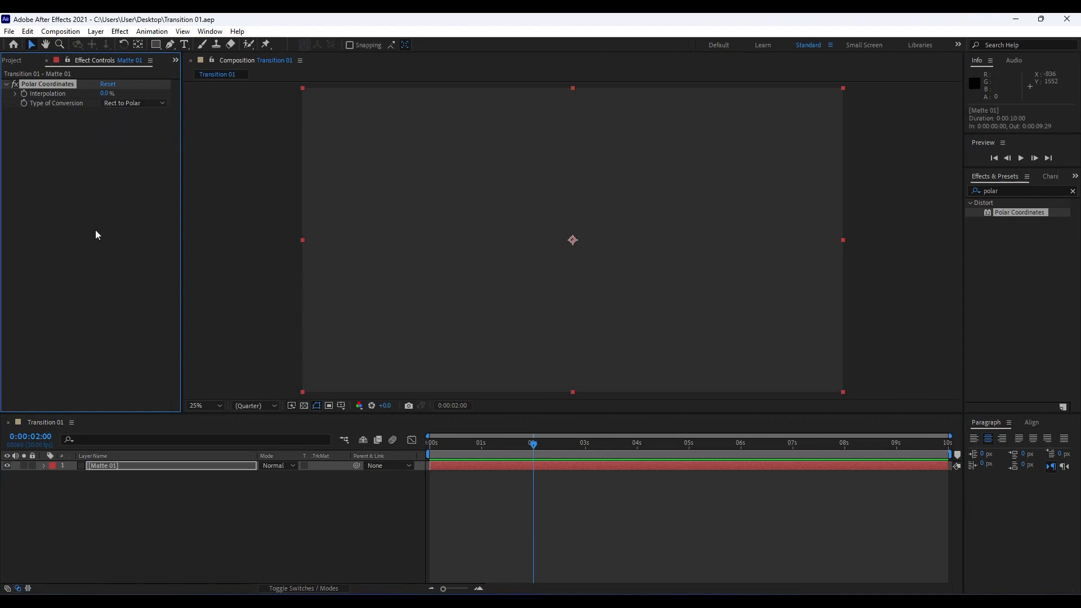
# Step: Display the Title/Action Safe guides over the composition view
pyautogui.click(337, 407)
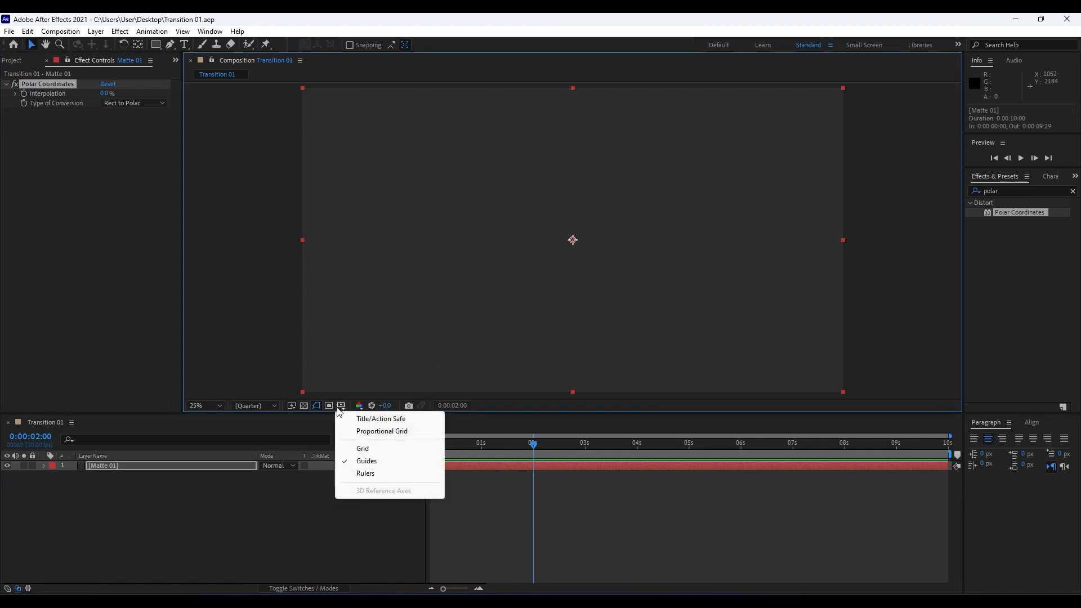
pyautogui.click(376, 420)
pyautogui.click(160, 499)
# Step: Move the Matte 01 layer straight up to position 1920, 4 so its lower edge lies near the frame's centre
pyautogui.click(117, 468)
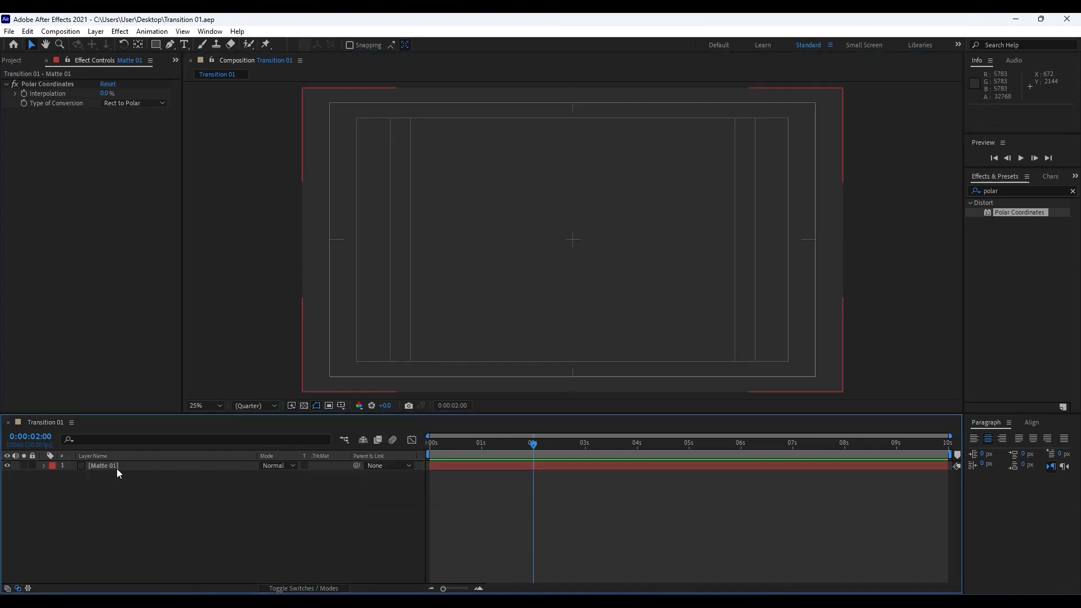
pyautogui.click(116, 467)
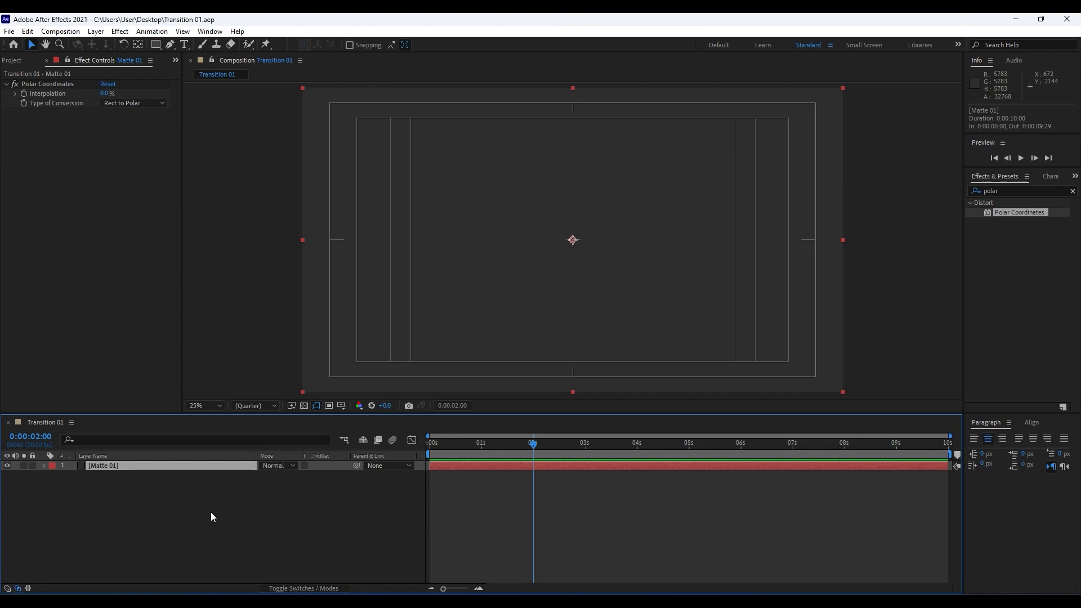
pyautogui.hotkey('shift', 'Up')
pyautogui.hotkey('shift', 'Up')
pyautogui.hotkey('shift', 'Up')
pyautogui.hotkey('shift', 'Up')
pyautogui.hotkey('shift', 'Up')
pyautogui.hotkey('shift', 'Up')
pyautogui.hotkey('shift', 'Up')
pyautogui.hotkey('shift', 'Up')
pyautogui.hotkey('shift', 'Up')
pyautogui.hotkey('shift', 'Up')
pyautogui.hotkey('shift', 'Up')
pyautogui.hotkey('shift', 'Up')
pyautogui.hotkey('shift', 'Up')
pyautogui.hotkey('shift', 'Up')
pyautogui.hotkey('shift', 'Up')
pyautogui.hotkey('shift', 'Up')
pyautogui.hotkey('shift', 'Up')
pyautogui.hotkey('shift', 'Up')
pyautogui.hotkey('shift', 'Up')
pyautogui.hotkey('shift', 'Up')
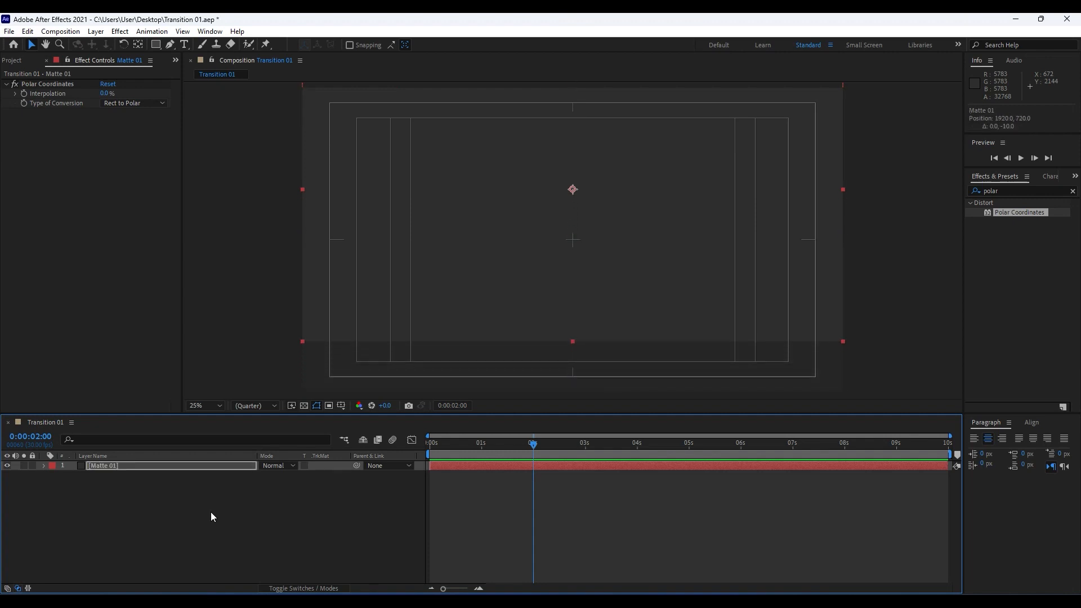
pyautogui.hotkey('shift', 'Up')
pyautogui.hotkey('shift', 'Up')
pyautogui.hotkey('shift', 'Up')
pyautogui.hotkey('shift', 'Up')
pyautogui.hotkey('shift', 'Up')
pyautogui.hotkey('shift', 'Up')
pyautogui.hotkey('shift', 'Up')
pyautogui.hotkey('shift', 'Up')
pyautogui.hotkey('shift', 'Up')
pyautogui.hotkey('shift', 'Up')
pyautogui.hotkey('shift', 'Up')
pyautogui.hotkey('shift', 'Up')
pyautogui.hotkey('shift', 'Up')
pyautogui.hotkey('shift', 'Up')
pyautogui.hotkey('shift', 'Up')
pyautogui.hotkey('shift', 'Up')
pyautogui.hotkey('shift', 'Up')
pyautogui.hotkey('shift', 'Up')
pyautogui.hotkey('shift', 'Up')
pyautogui.hotkey('shift', 'Up')
pyautogui.hotkey('shift', 'Up')
pyautogui.hotkey('shift', 'Up')
pyautogui.hotkey('shift', 'Up')
pyautogui.hotkey('shift', 'Up')
pyautogui.hotkey('shift', 'Up')
pyautogui.hotkey('shift', 'Up')
pyautogui.hotkey('shift', 'Up')
pyautogui.hotkey('shift', 'Up')
pyautogui.hotkey('shift', 'Up')
pyautogui.hotkey('shift', 'Up')
pyautogui.hotkey('shift', 'Up')
pyautogui.hotkey('shift', 'Up')
pyautogui.hotkey('shift', 'Up')
pyautogui.hotkey('shift', 'Up')
pyautogui.hotkey('shift', 'Up')
pyautogui.hotkey('shift', 'Up')
pyautogui.hotkey('shift', 'Up')
pyautogui.hotkey('shift', 'Up')
pyautogui.hotkey('shift', 'Up')
pyautogui.hotkey('shift', 'Up')
pyautogui.press('Down')
pyautogui.press('Down')
pyautogui.press('Down')
pyautogui.press('Down')
pyautogui.scroll(5, 633, 225)
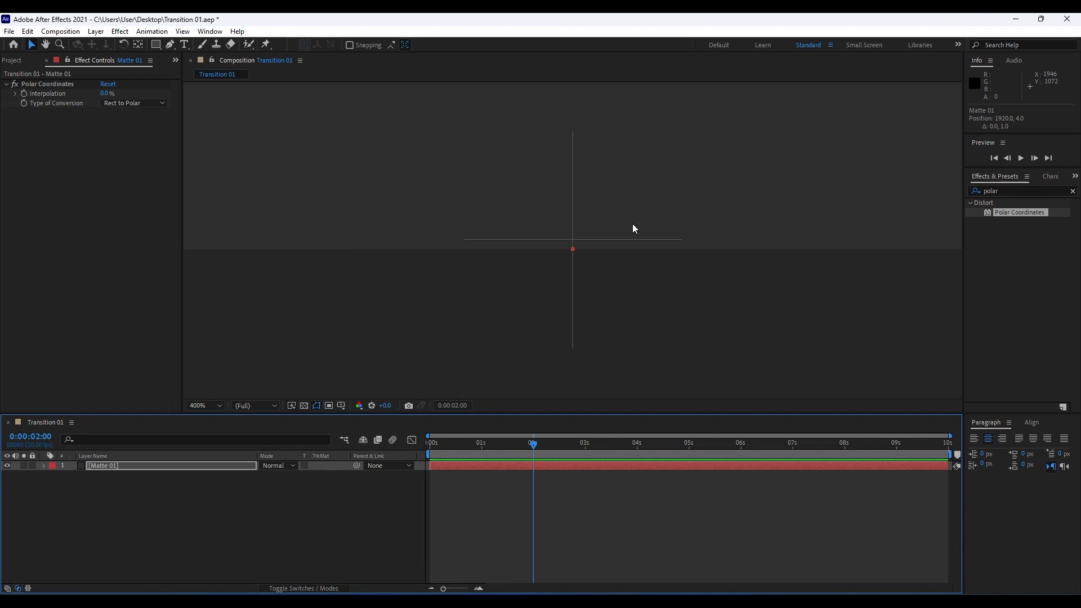
pyautogui.scroll(-5, 633, 224)
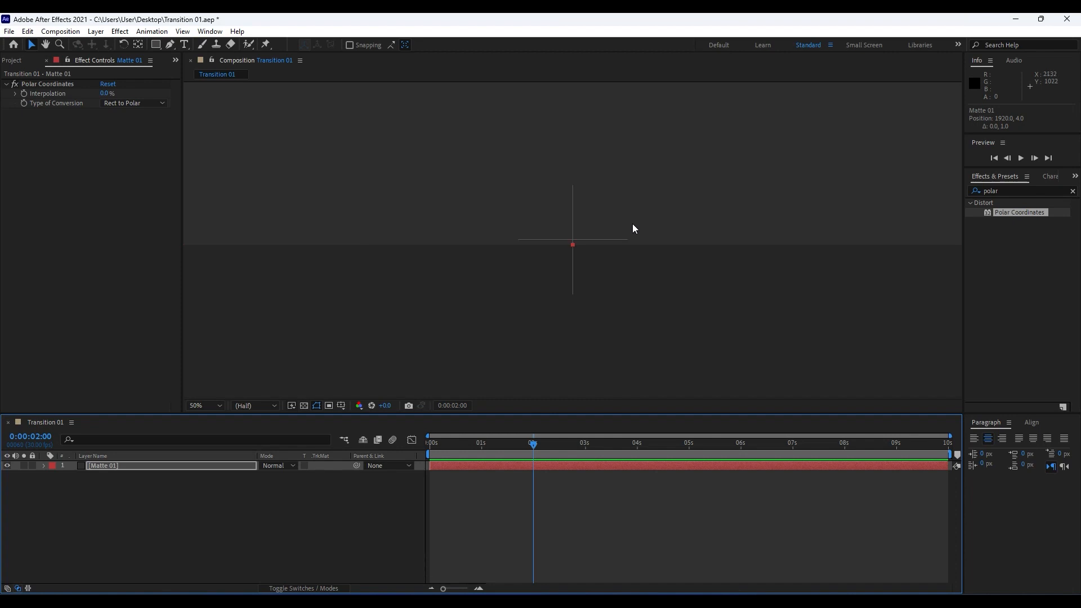
pyautogui.click(188, 562)
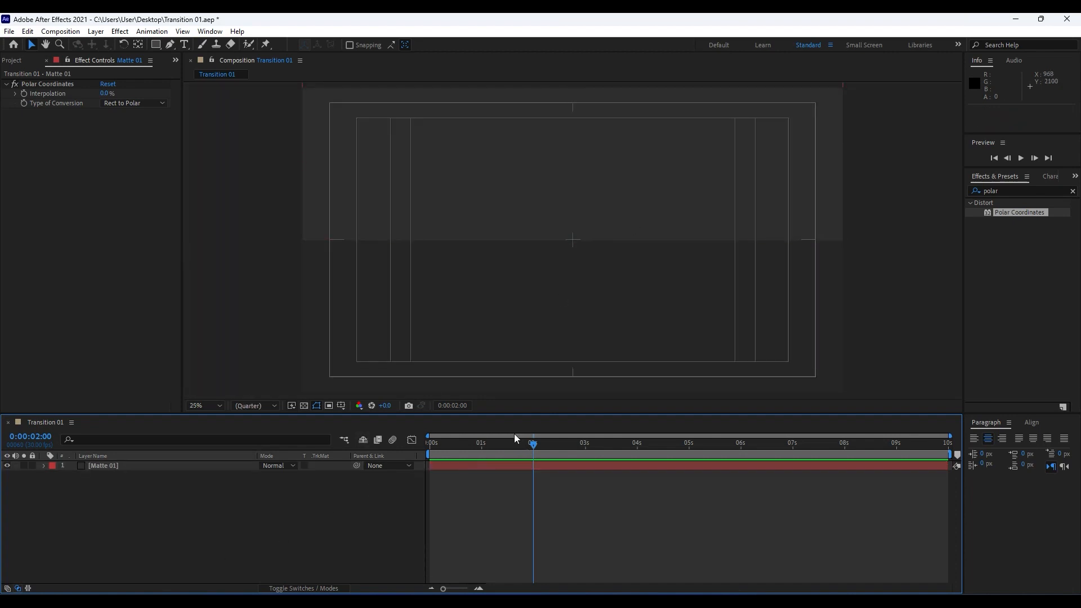
# Step: Keyframe Matte 01's Polar Coordinates Interpolation at 0% at 2 seconds and 100% at 0 seconds, and preview the animation
pyautogui.moveTo(536, 445); pyautogui.dragTo(533, 446)
pyautogui.click(45, 84)
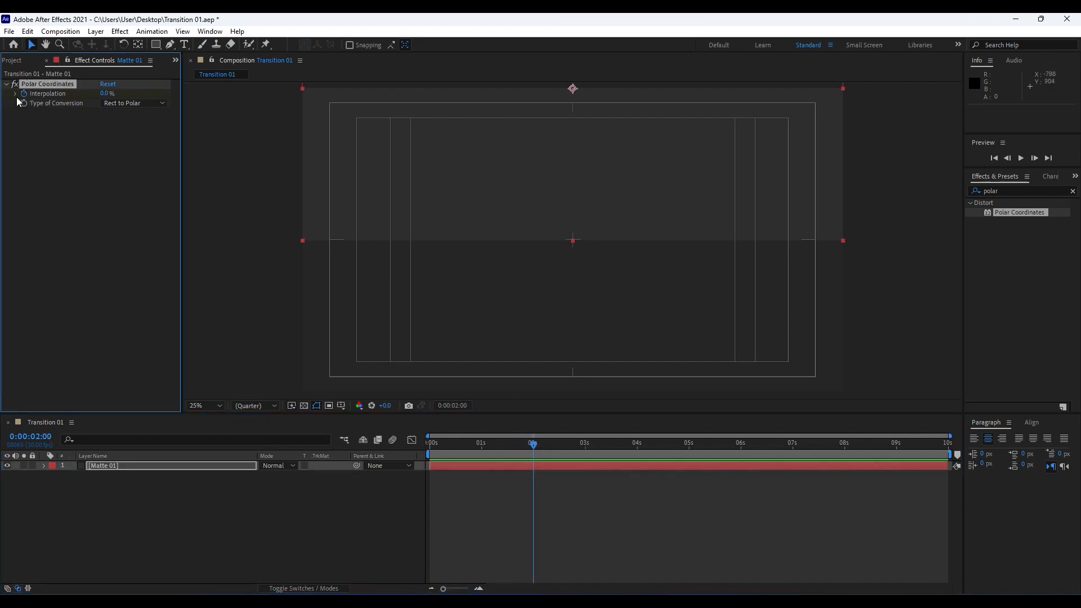
pyautogui.moveTo(534, 446); pyautogui.dragTo(391, 444)
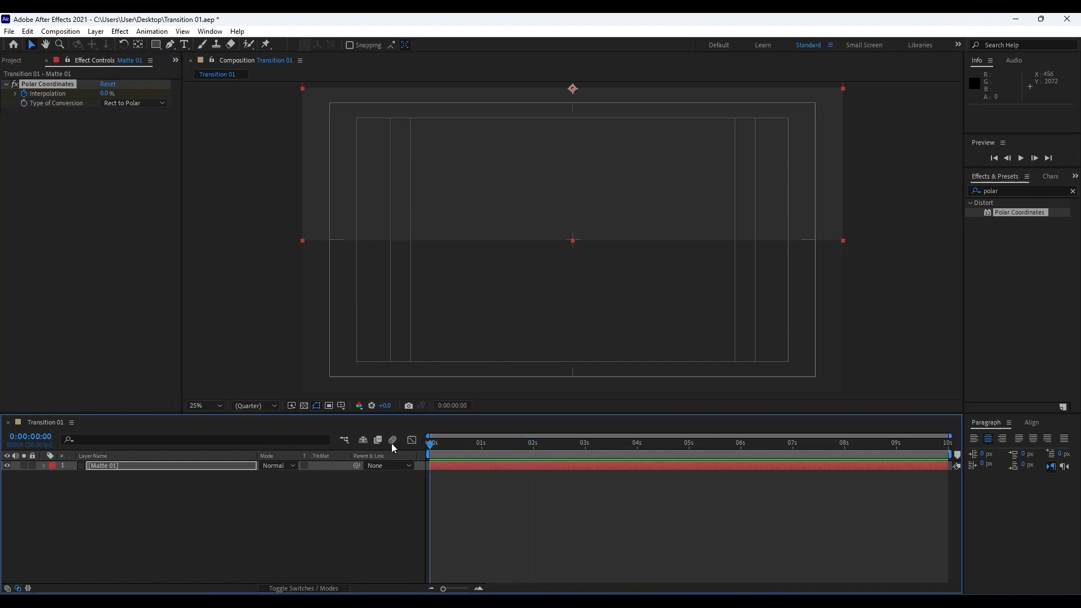
pyautogui.click(104, 104)
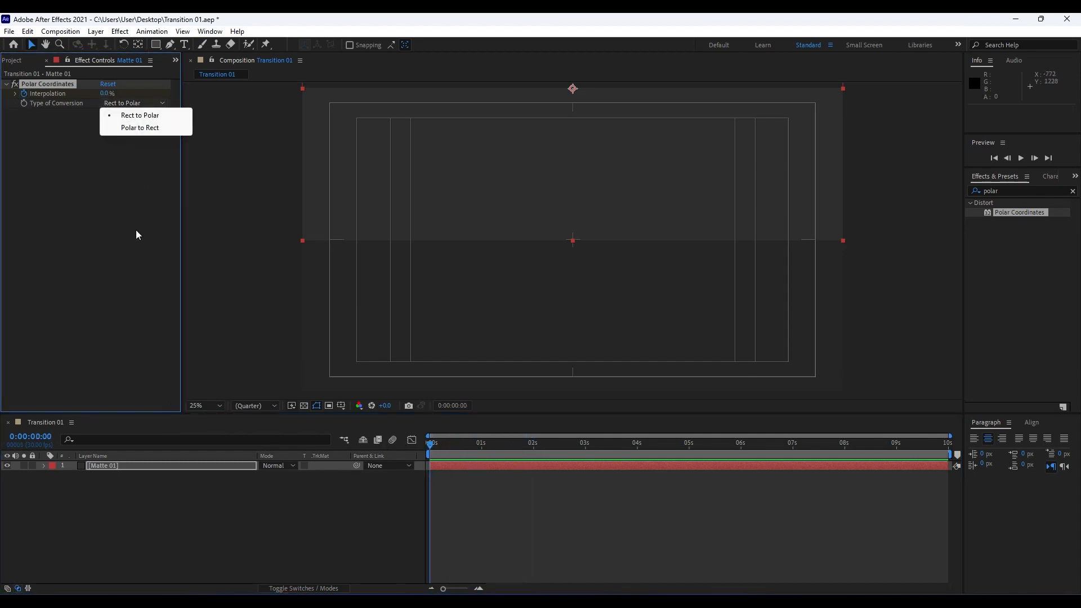
pyautogui.click(105, 95)
pyautogui.write('100')
pyautogui.press('Return')
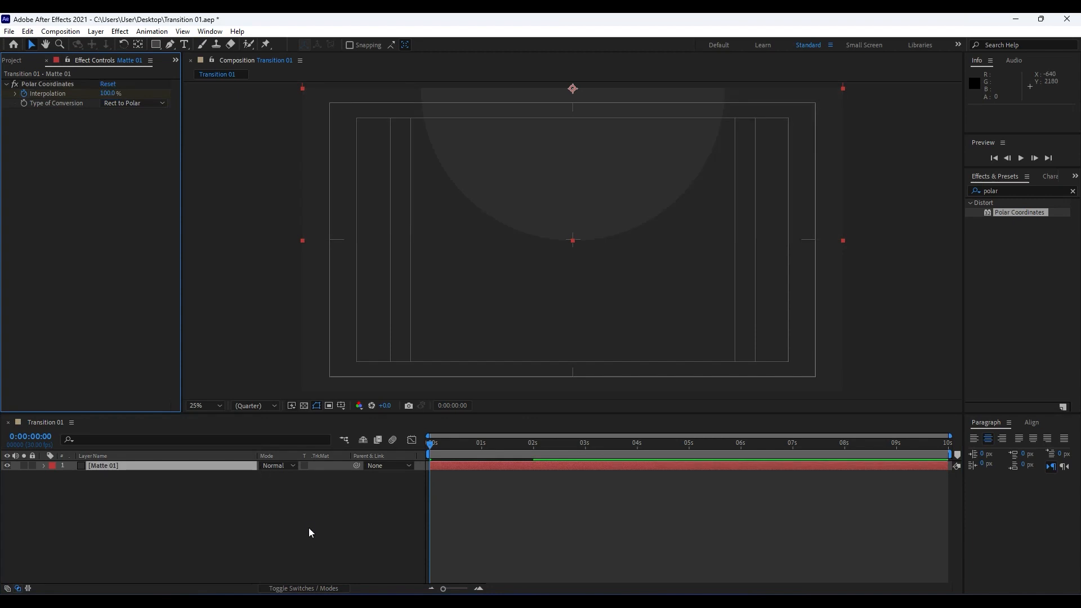
pyautogui.click(308, 528)
pyautogui.press('space')
pyautogui.press("'")
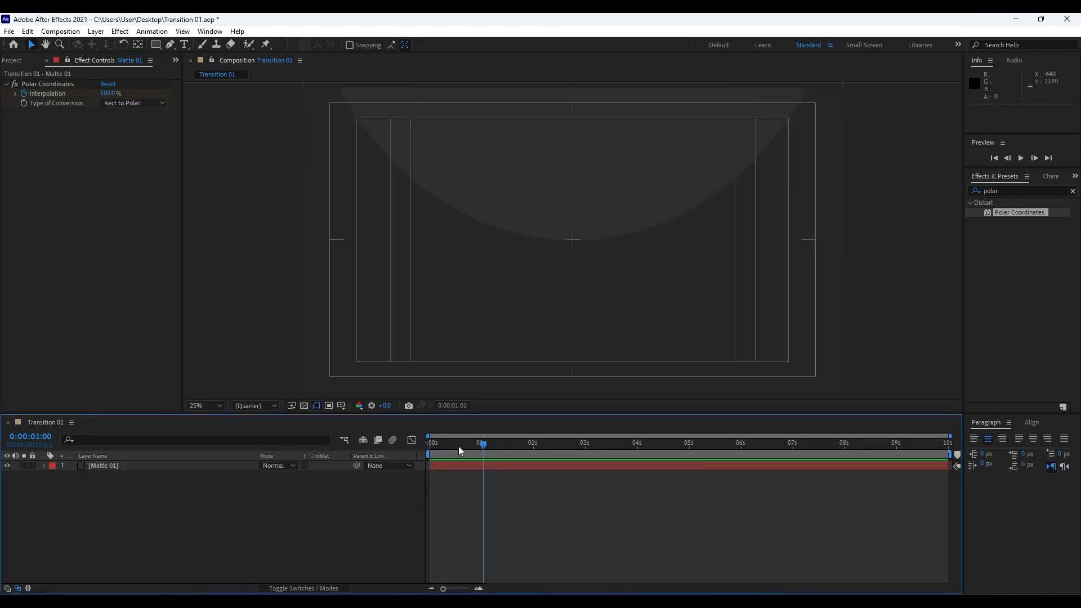
pyautogui.press('space')
# Step: Keyframe Matte 01's Position at 1920, 4 at 2 seconds and 1920, -1126 at 0 seconds, and preview the motion
pyautogui.click(124, 467)
pyautogui.press('u')
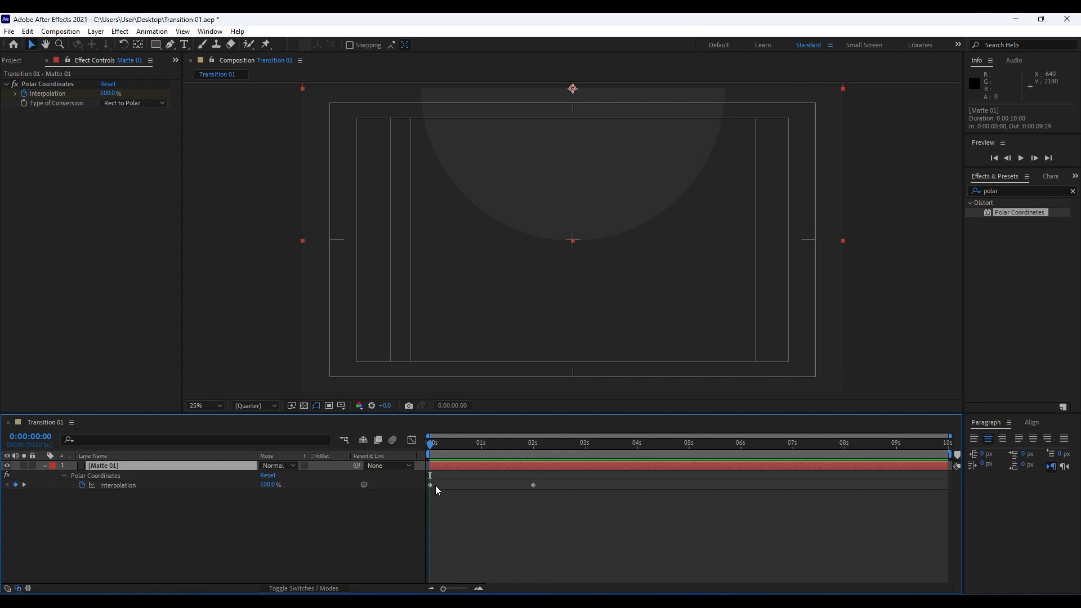
pyautogui.hotkey('shift', 'p')
pyautogui.moveTo(431, 449); pyautogui.dragTo(533, 453)
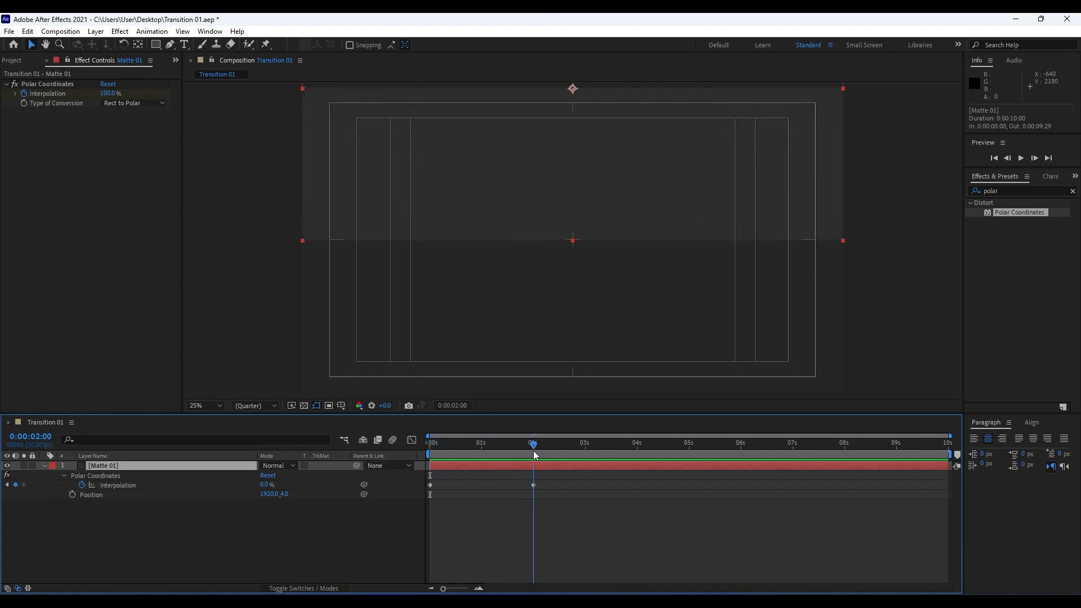
pyautogui.click(71, 496)
pyautogui.moveTo(494, 448); pyautogui.dragTo(356, 455)
pyautogui.moveTo(284, 494); pyautogui.dragTo(221, 494)
pyautogui.press('space')
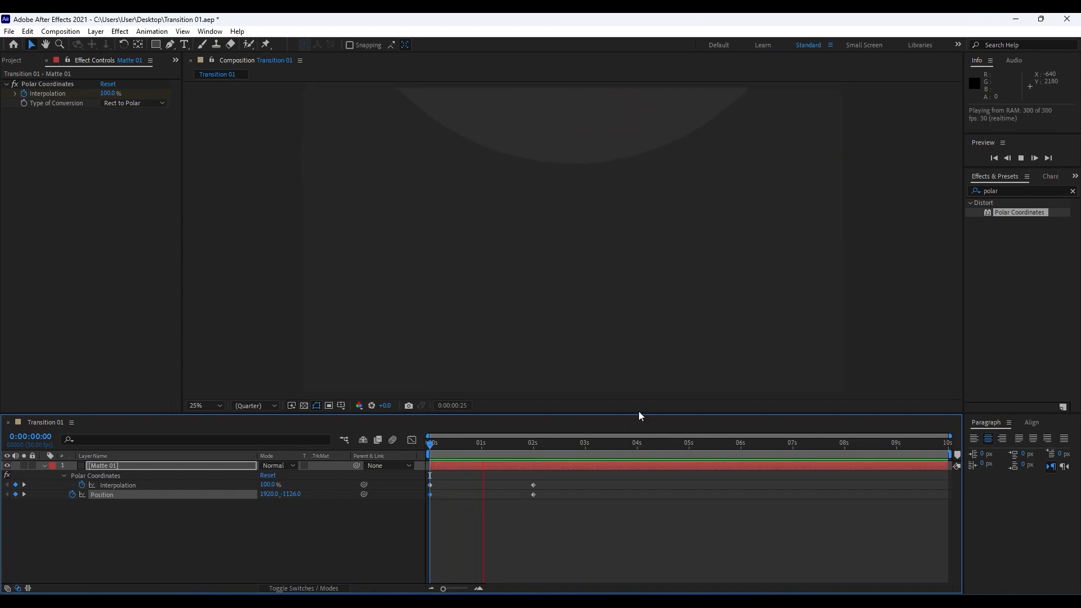
pyautogui.moveTo(512, 446)
pyautogui.mouseDown()
pyautogui.moveTo(448, 450)
pyautogui.moveTo(508, 451)
pyautogui.mouseUp()
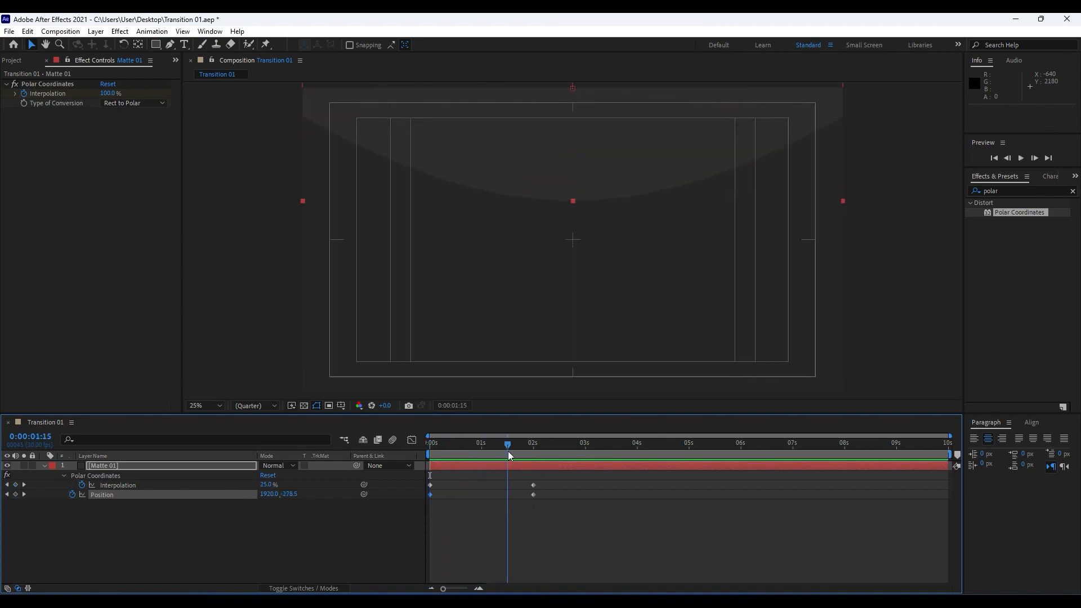
# Step: Apply Easy Ease to all Interpolation and Position keyframes and reshape their speed graph for a fast start and slow finish
pyautogui.moveTo(576, 541); pyautogui.dragTo(383, 447)
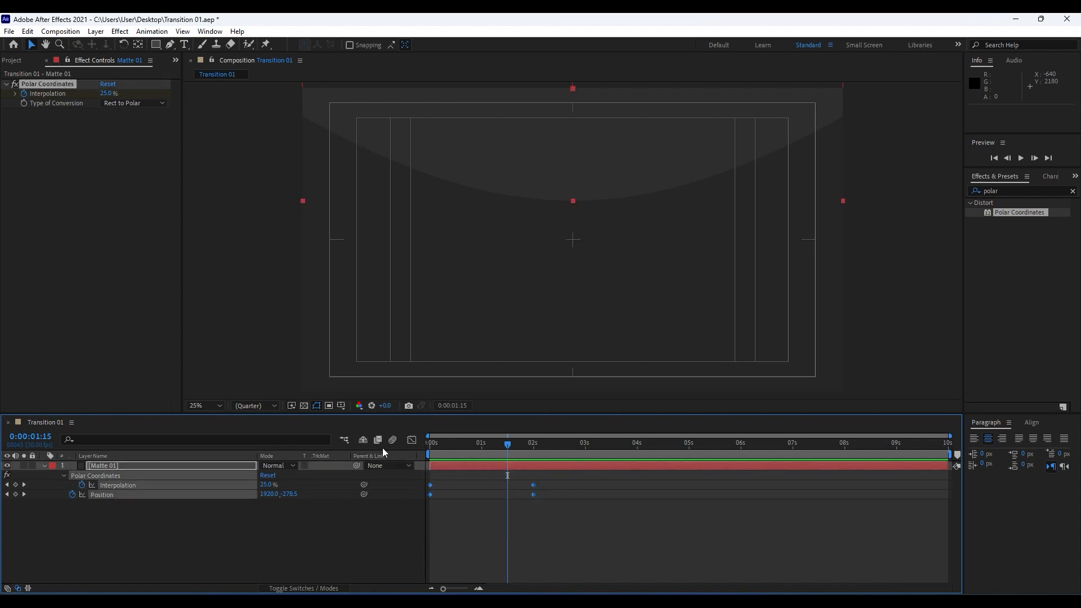
pyautogui.press('F9')
pyautogui.click(415, 443)
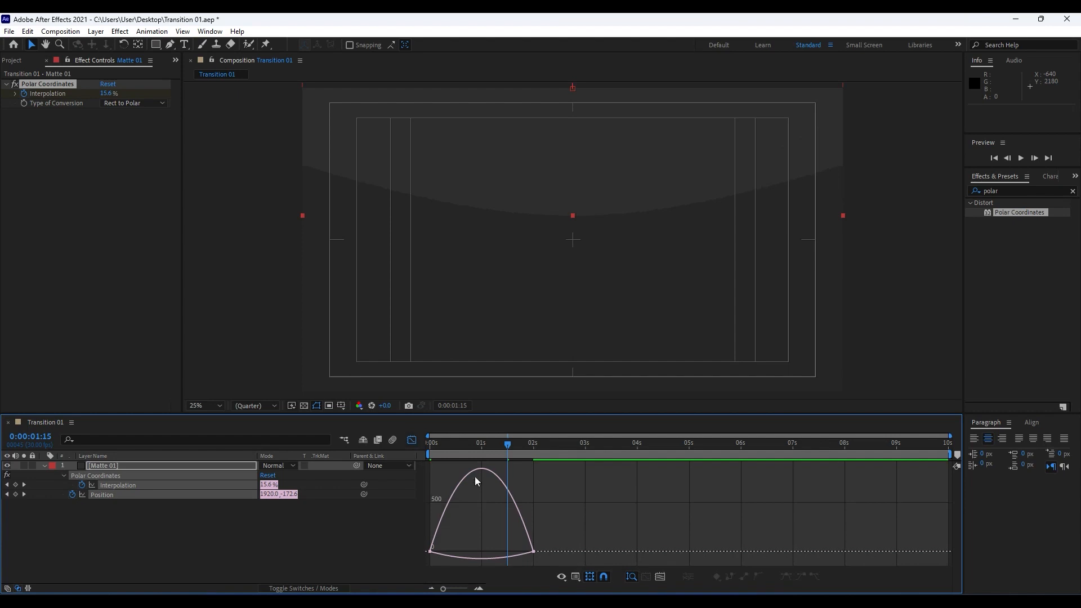
pyautogui.moveTo(559, 515)
pyautogui.mouseDown()
pyautogui.moveTo(498, 565)
pyautogui.moveTo(481, 552)
pyautogui.mouseUp()
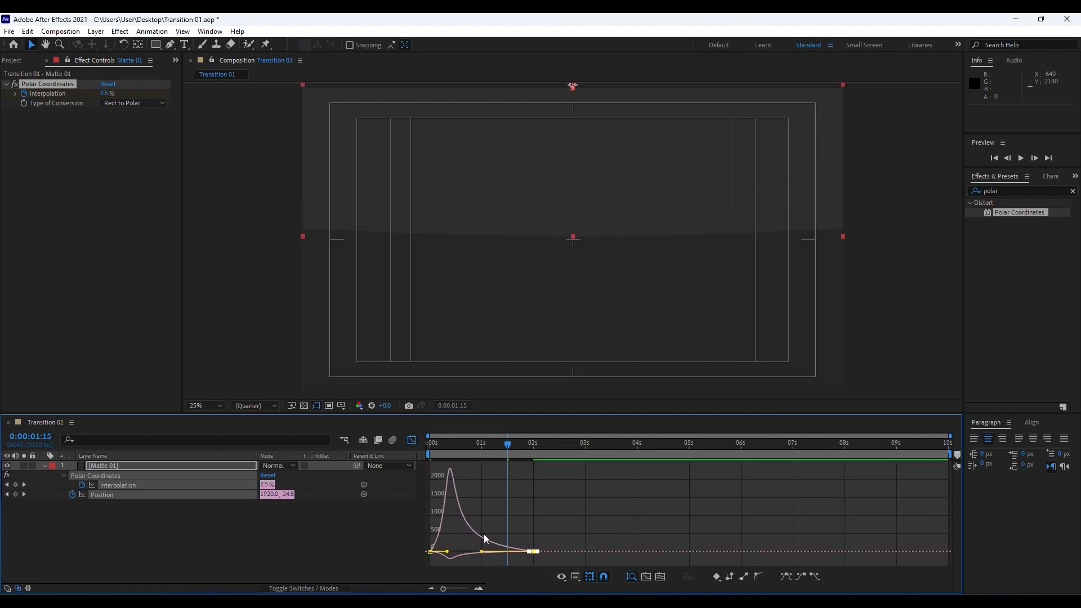
pyautogui.rightClick(536, 508)
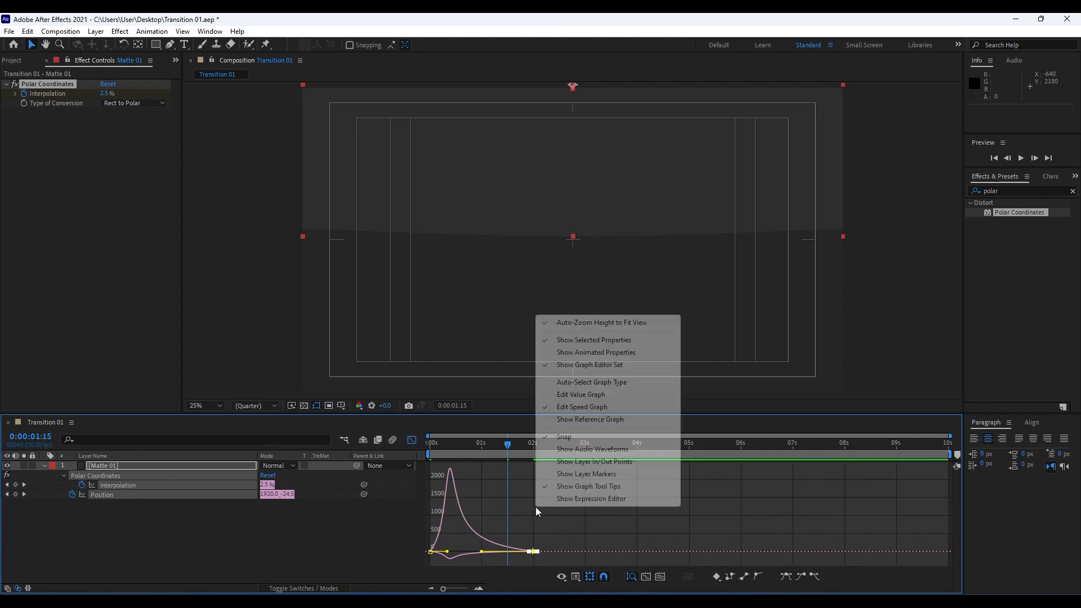
pyautogui.click(386, 515)
pyautogui.click(411, 440)
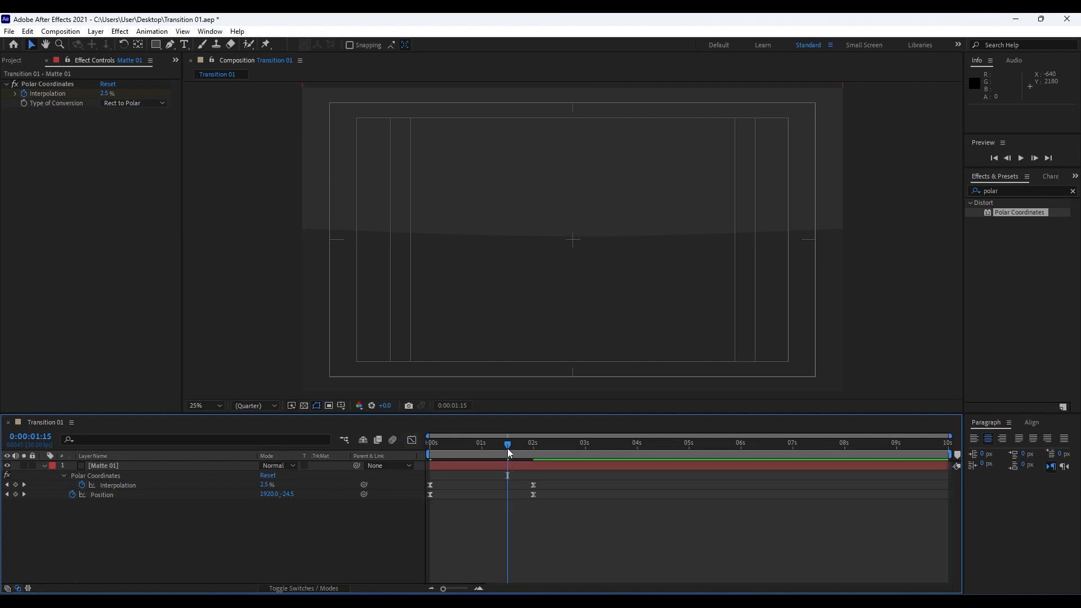
# Step: Keyframe Matte 01's Scale at 125% at 0:00:01:14 and 70% at 0 seconds
pyautogui.click(118, 464)
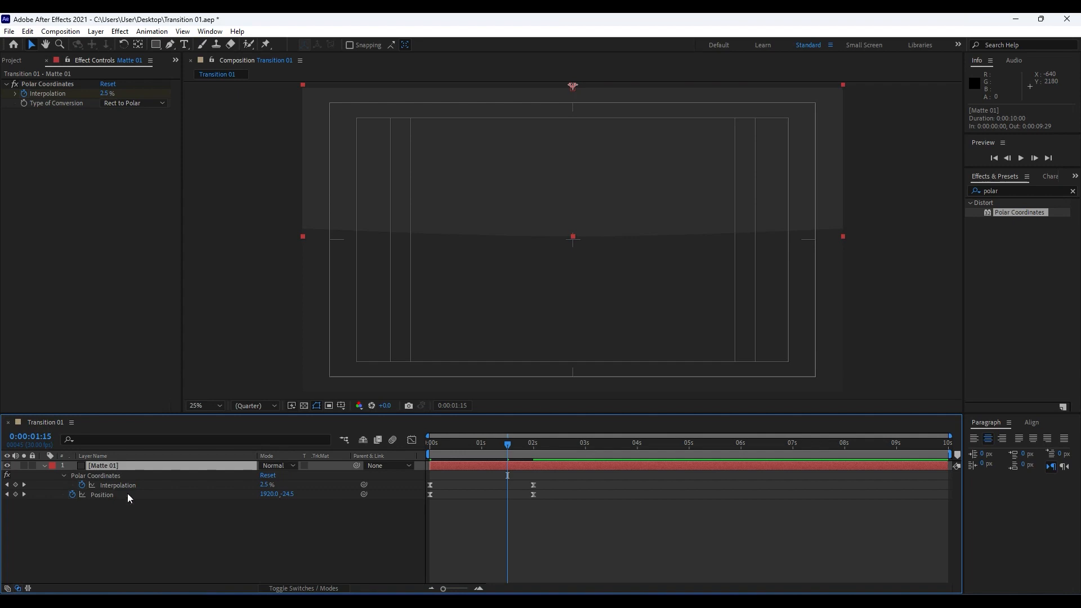
pyautogui.hotkey('shift', 's')
pyautogui.moveTo(505, 449); pyautogui.dragTo(506, 455)
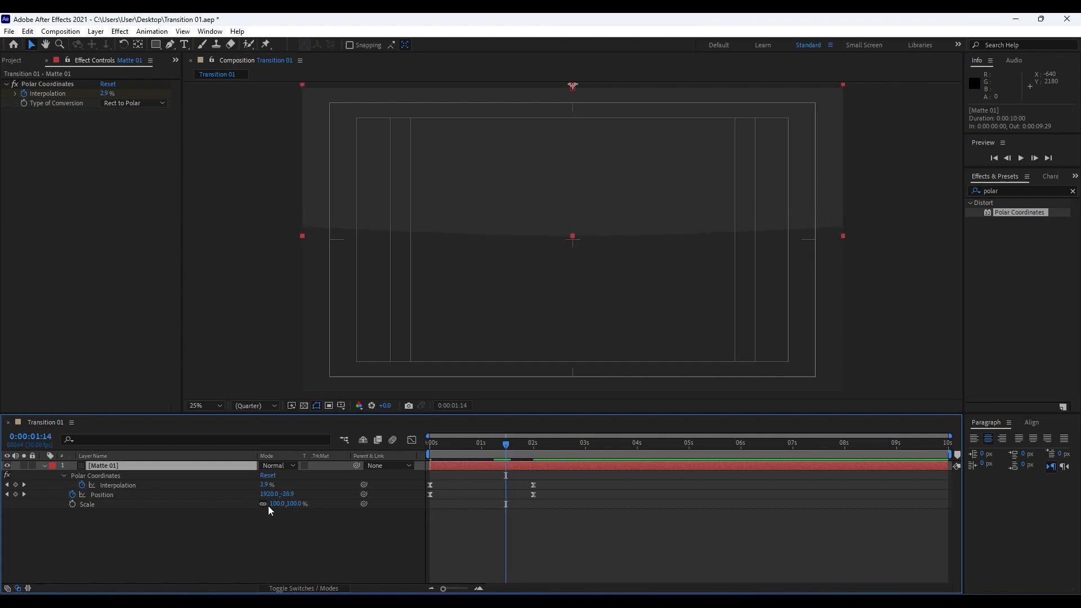
pyautogui.click(72, 504)
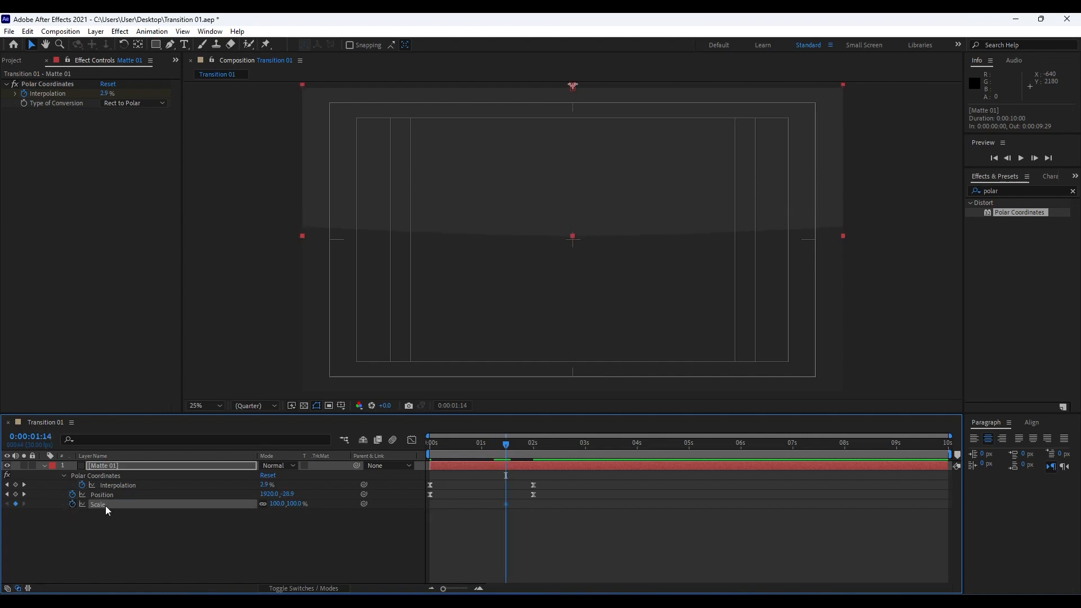
pyautogui.click(276, 504)
pyautogui.write('125')
pyautogui.click(289, 562)
pyautogui.moveTo(506, 444); pyautogui.dragTo(388, 451)
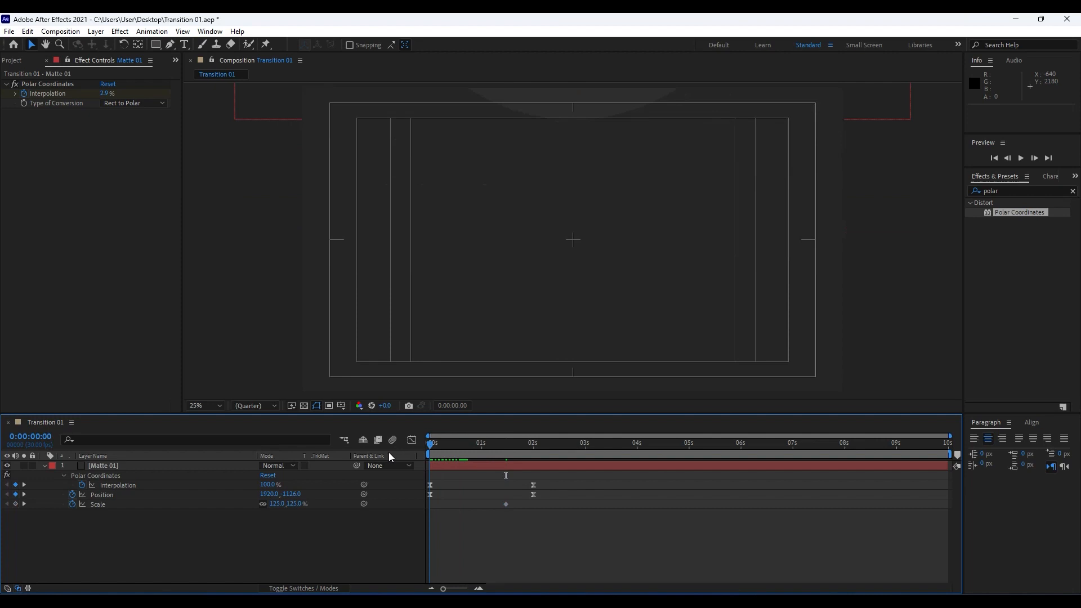
pyautogui.click(277, 504)
pyautogui.write('70')
pyautogui.click(391, 521)
# Step: Apply Easy Ease to both Scale keyframes, reshape their speed graph for a fast start and slow finish, and preview the animation
pyautogui.moveTo(522, 526); pyautogui.dragTo(420, 502)
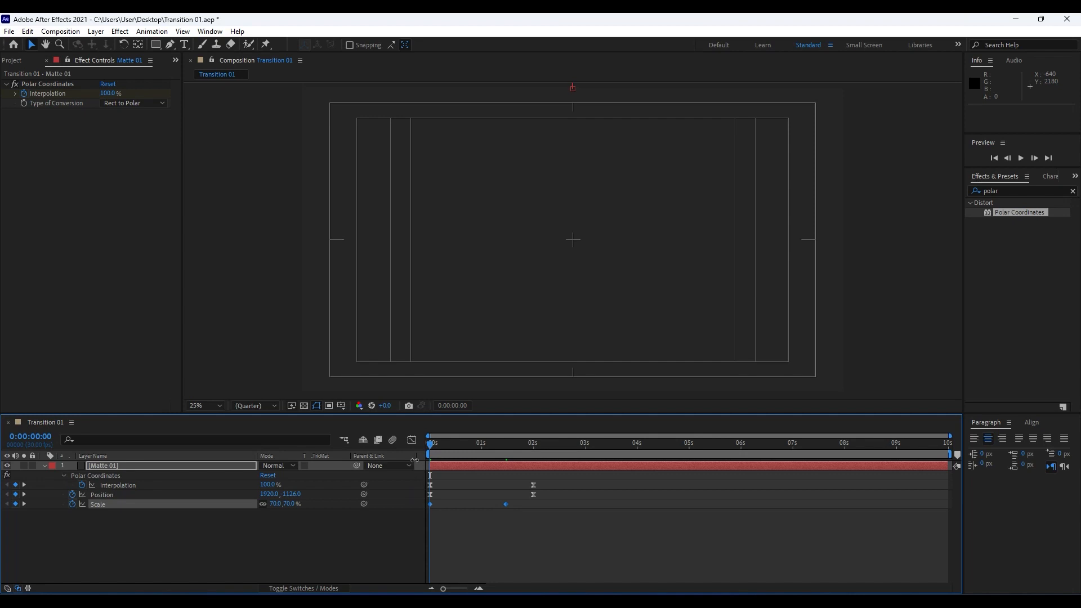
pyautogui.click(413, 441)
pyautogui.moveTo(533, 526); pyautogui.dragTo(457, 556)
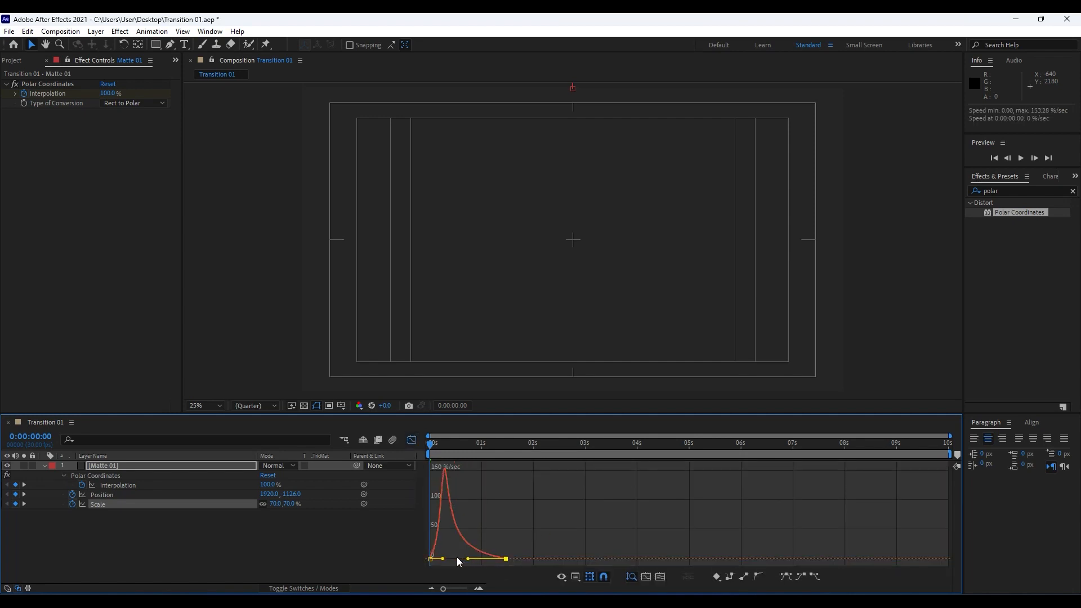
pyautogui.click(413, 441)
pyautogui.press('space')
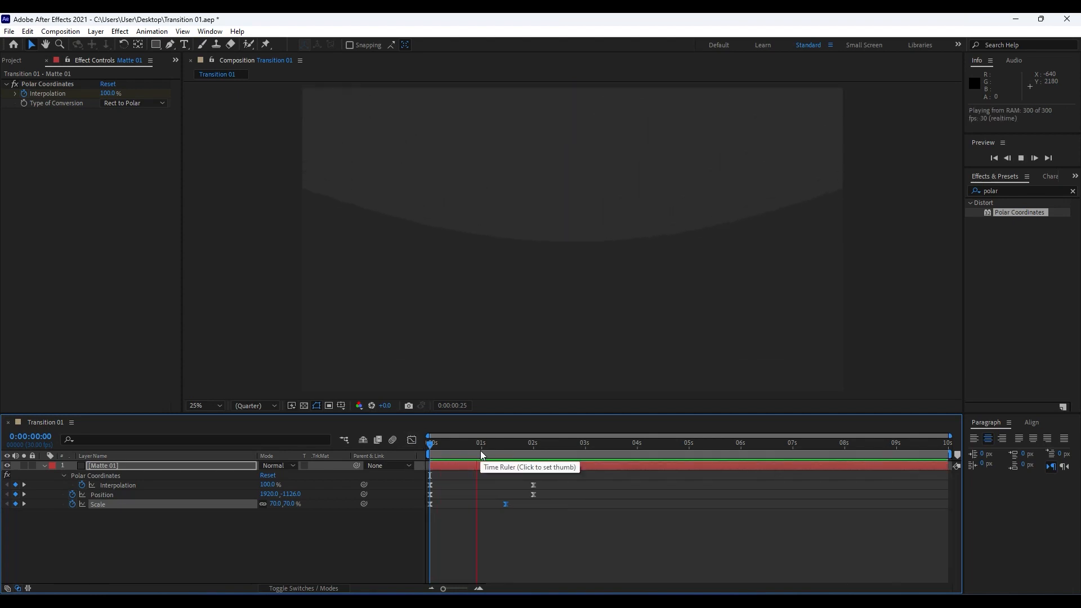
pyautogui.moveTo(502, 449); pyautogui.dragTo(529, 451)
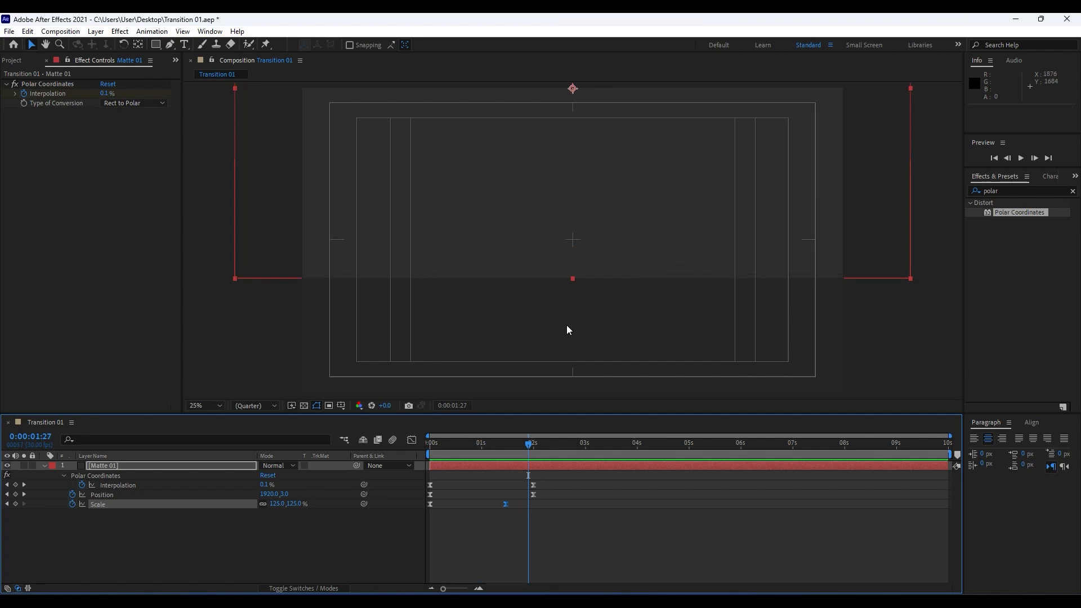
# Step: Move Matte 01 up to position 1920, -256 at 2 seconds so its lower edge lies at the frame's centre
pyautogui.click(172, 531)
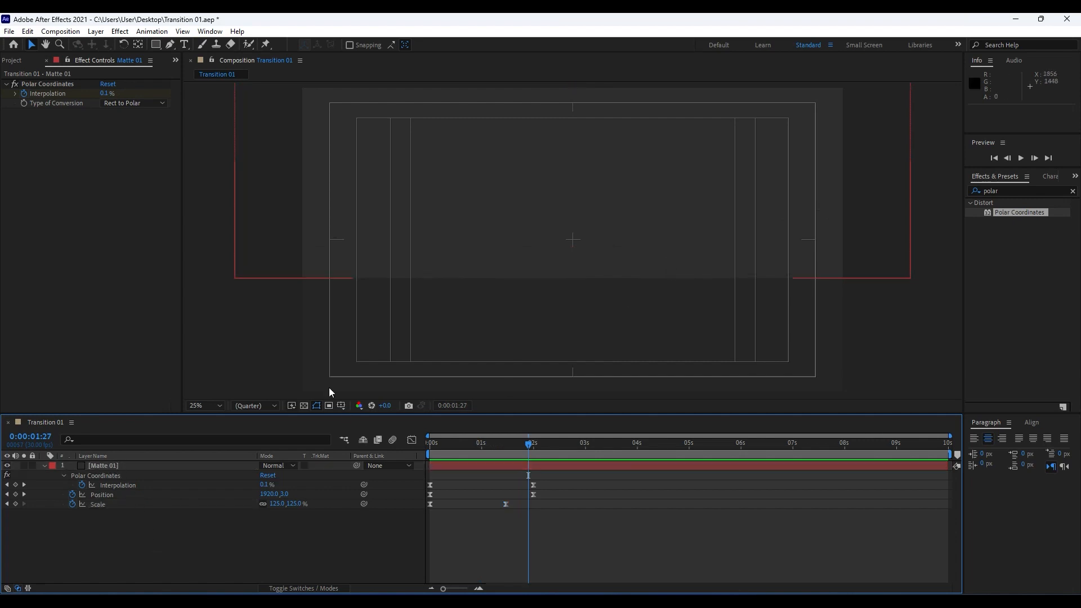
pyautogui.click(127, 465)
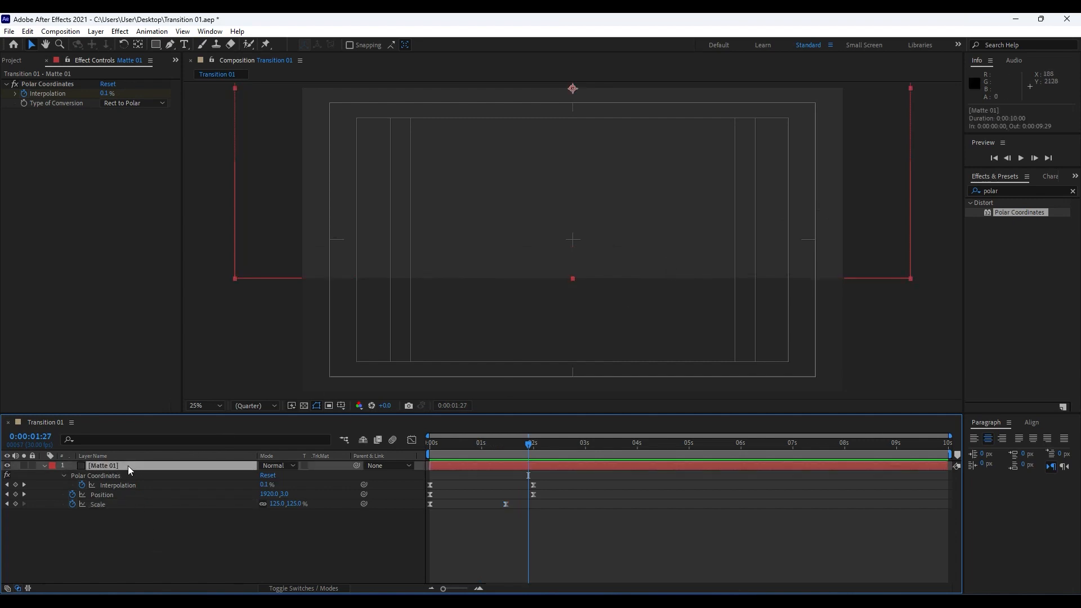
pyautogui.click(115, 522)
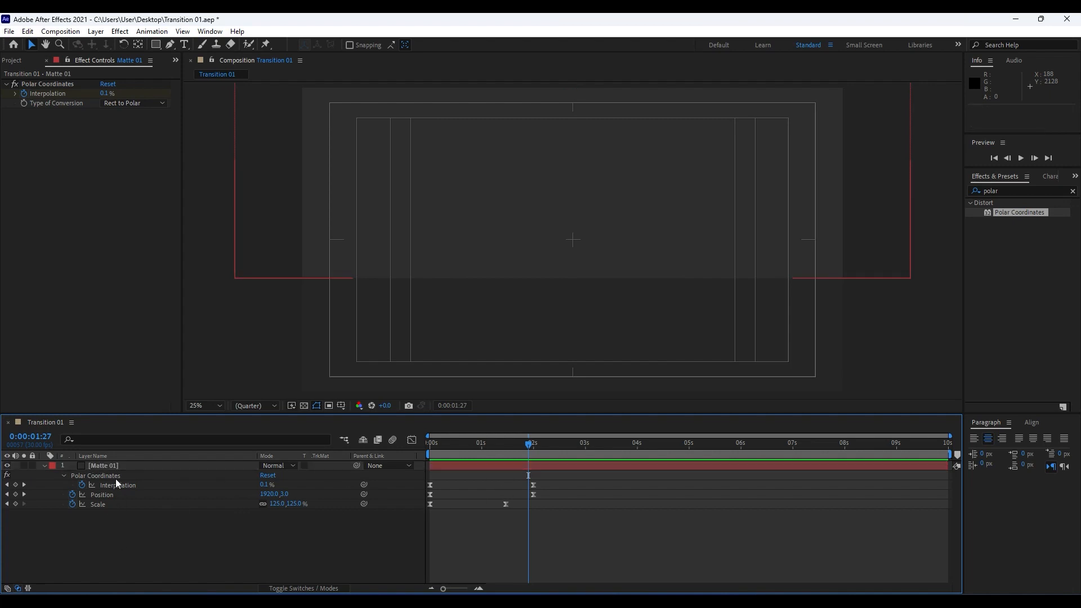
pyautogui.click(117, 467)
pyautogui.moveTo(530, 446); pyautogui.dragTo(533, 446)
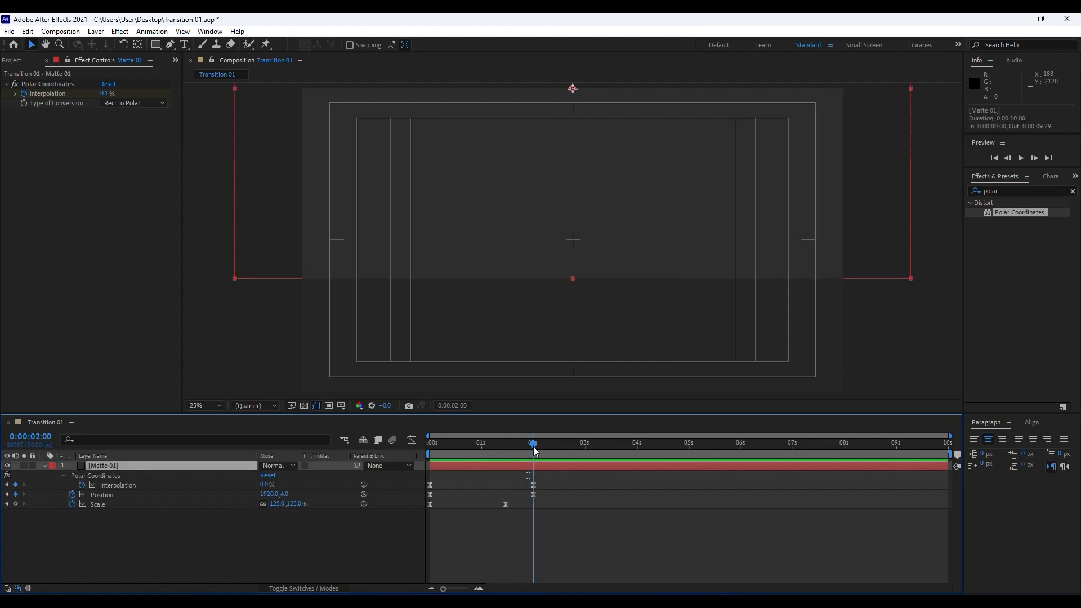
pyautogui.click(135, 524)
pyautogui.click(112, 467)
pyautogui.hotkey('shift', 'Up')
pyautogui.hotkey('shift', 'Up')
pyautogui.hotkey('shift', 'Up')
pyautogui.hotkey('shift', 'Up')
pyautogui.hotkey('shift', 'Up')
pyautogui.hotkey('shift', 'Up')
pyautogui.hotkey('shift', 'Up')
pyautogui.hotkey('shift', 'Up')
pyautogui.hotkey('shift', 'Up')
pyautogui.hotkey('shift', 'Up')
pyautogui.hotkey('shift', 'Up')
pyautogui.hotkey('shift', 'Up')
pyautogui.hotkey('shift', 'Up')
pyautogui.hotkey('shift', 'Up')
pyautogui.hotkey('shift', 'Up')
pyautogui.hotkey('shift', 'Up')
pyautogui.hotkey('shift', 'Up')
pyautogui.hotkey('shift', 'Up')
pyautogui.hotkey('shift', 'Up')
pyautogui.hotkey('shift', 'Up')
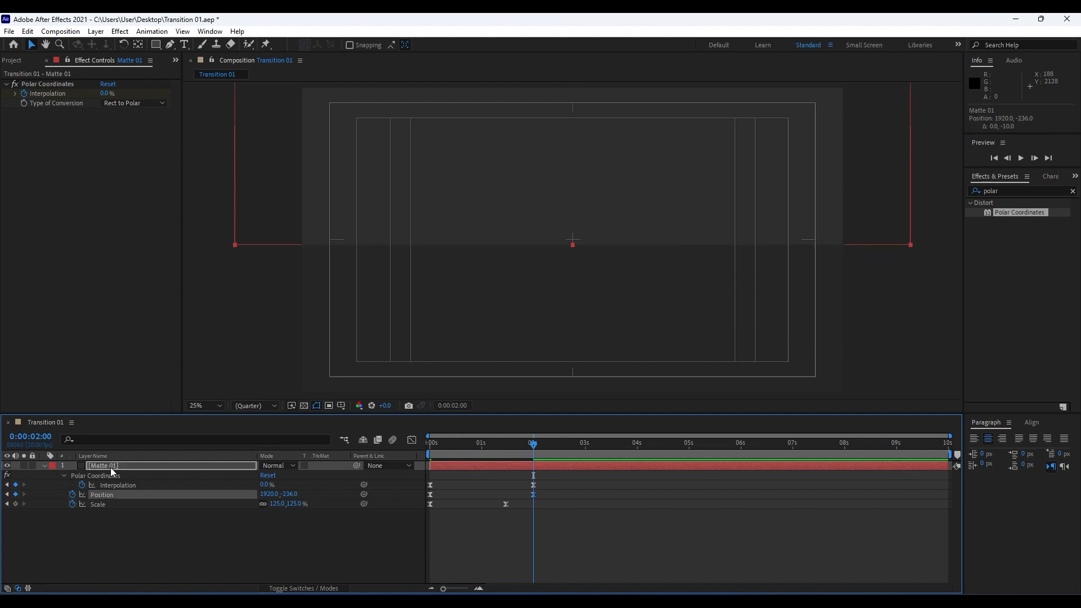
pyautogui.hotkey('shift', 'Up')
pyautogui.hotkey('shift', 'Up')
pyautogui.hotkey('shift', 'Up')
pyautogui.hotkey('shift', 'Up')
pyautogui.hotkey('shift', 'Down')
pyautogui.hotkey('shift', 'Down')
pyautogui.hotkey('shift', 'Down')
pyautogui.hotkey('shift', 'Down')
pyautogui.hotkey('shift', 'Up')
pyautogui.hotkey('shift', 'Up')
pyautogui.press('Down')
pyautogui.press('Down')
pyautogui.press('Down')
pyautogui.press('Down')
pyautogui.press('Down')
pyautogui.press('Down')
pyautogui.press('Down')
pyautogui.press('Down')
pyautogui.press('Up')
pyautogui.press('Up')
pyautogui.press('Up')
pyautogui.press('Up')
pyautogui.click(111, 468)
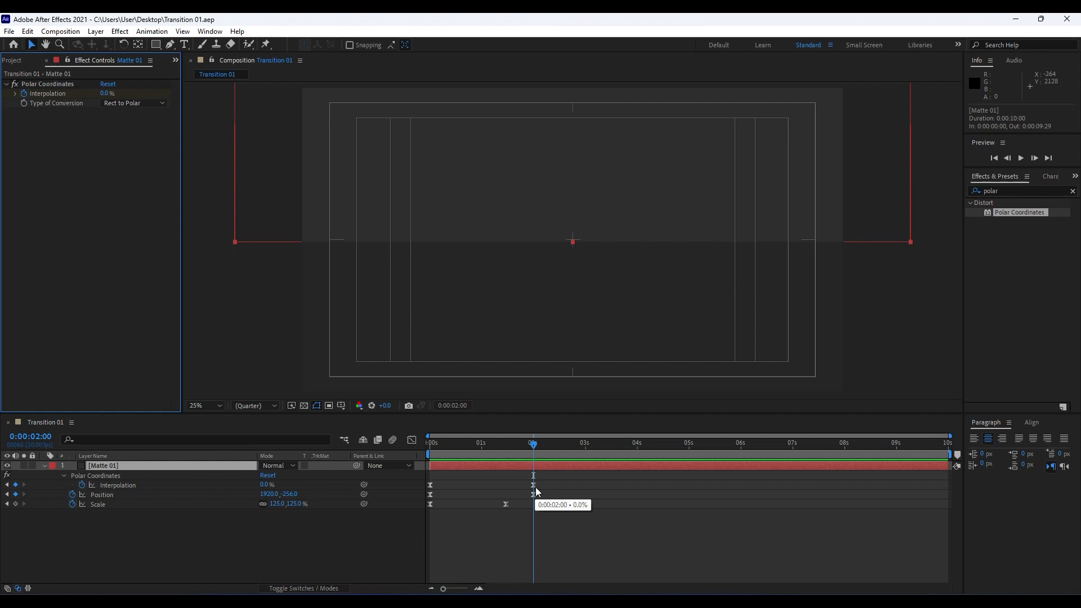
# Step: Pre-compose the Matte 01 layer as Upper Matte, moving all attributes into the new composition
pyautogui.click(44, 467)
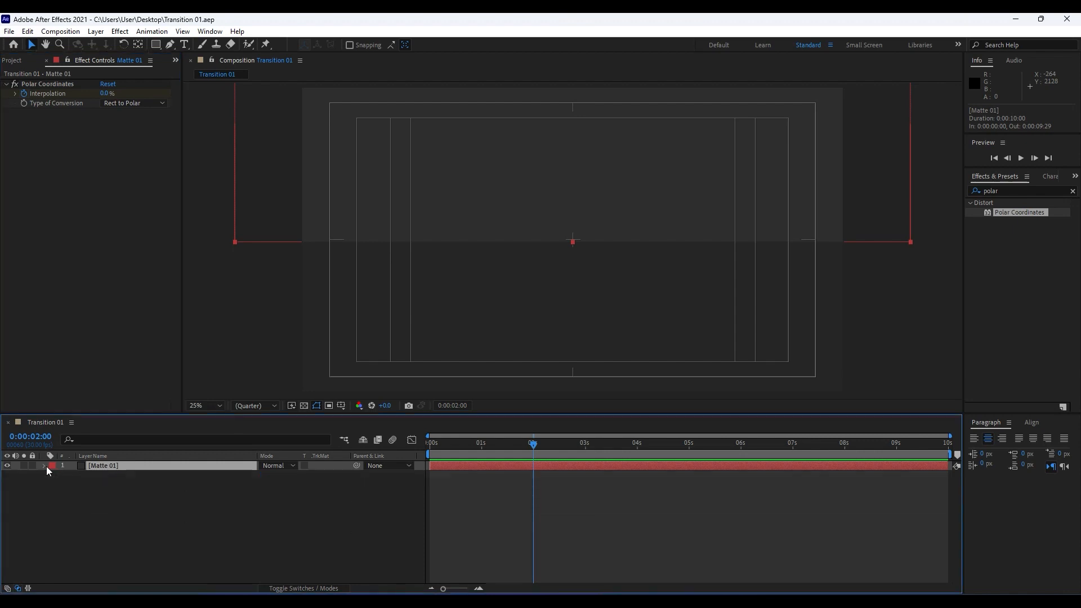
pyautogui.rightClick(108, 465)
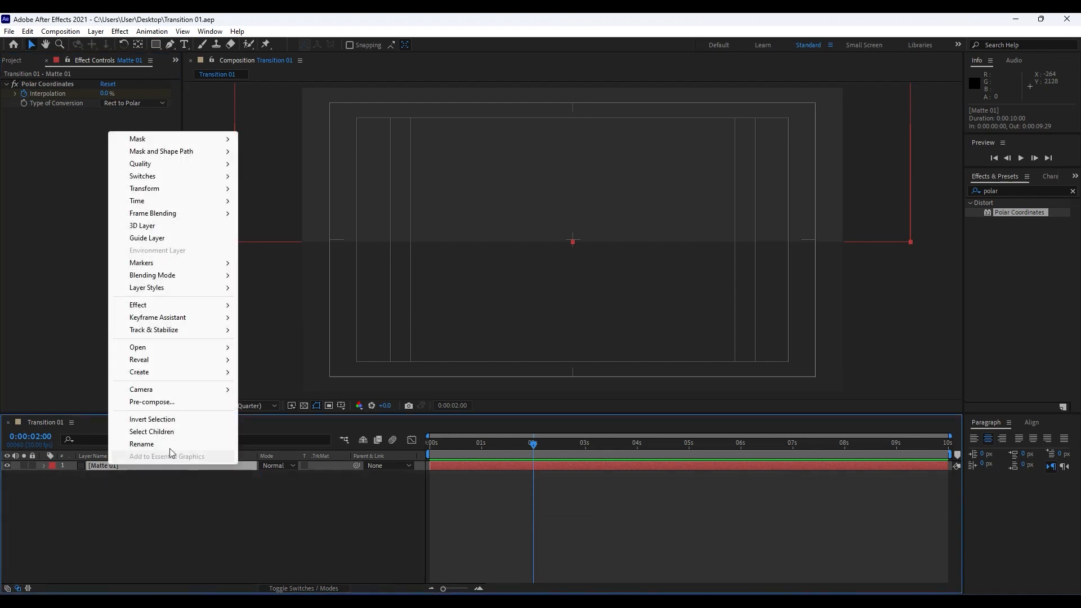
pyautogui.click(173, 401)
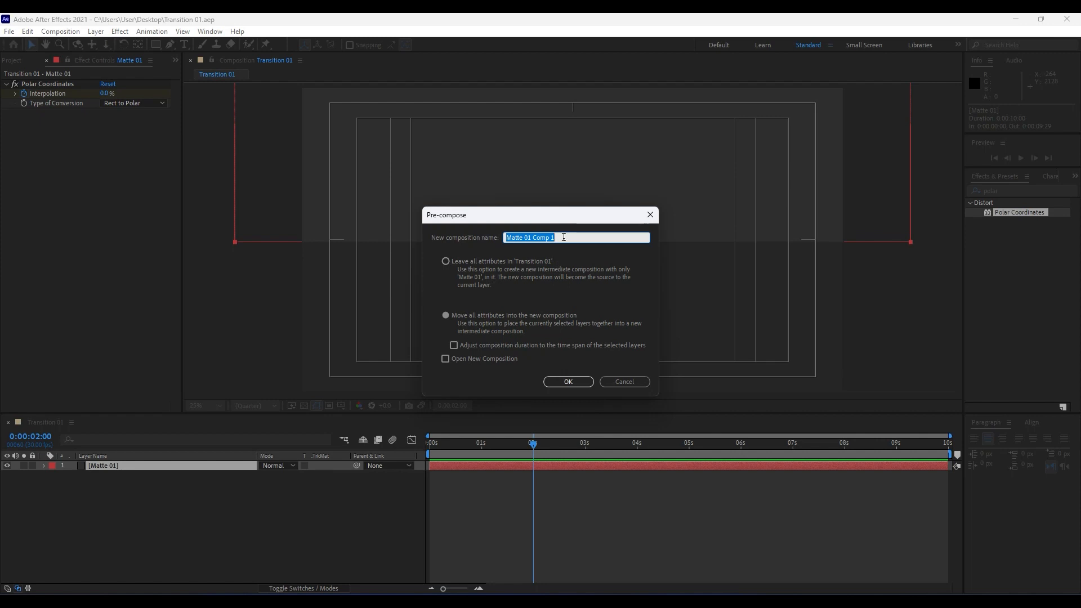
pyautogui.write('Upper Matte')
pyautogui.press('Return')
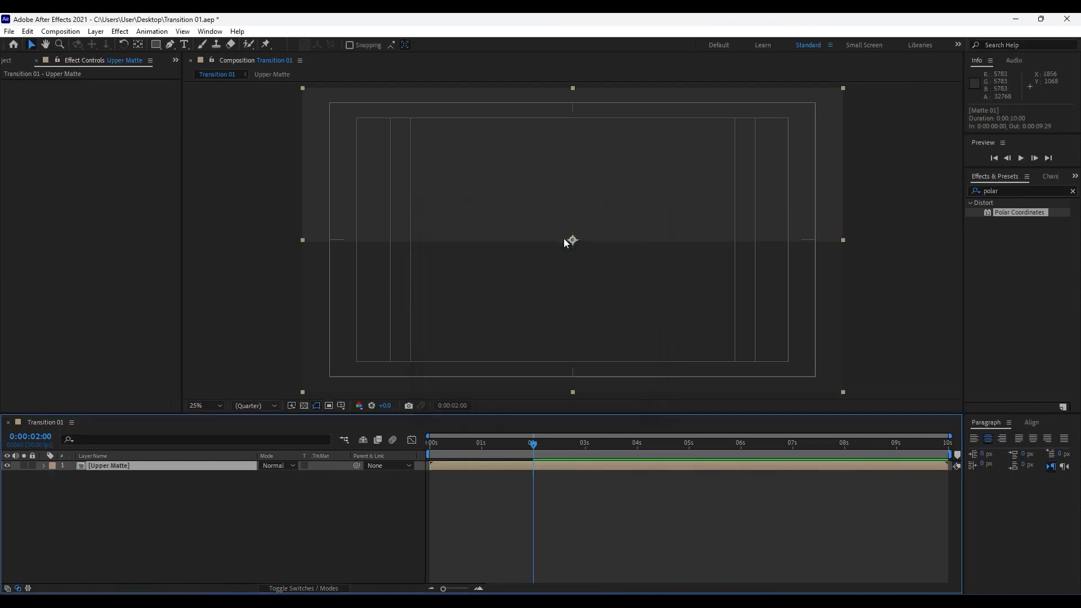
# Step: Place Media 04 beneath the Upper Matte layer, set its track matte to Alpha Matte using Upper Matte, and preview the reveal
pyautogui.click(36, 60)
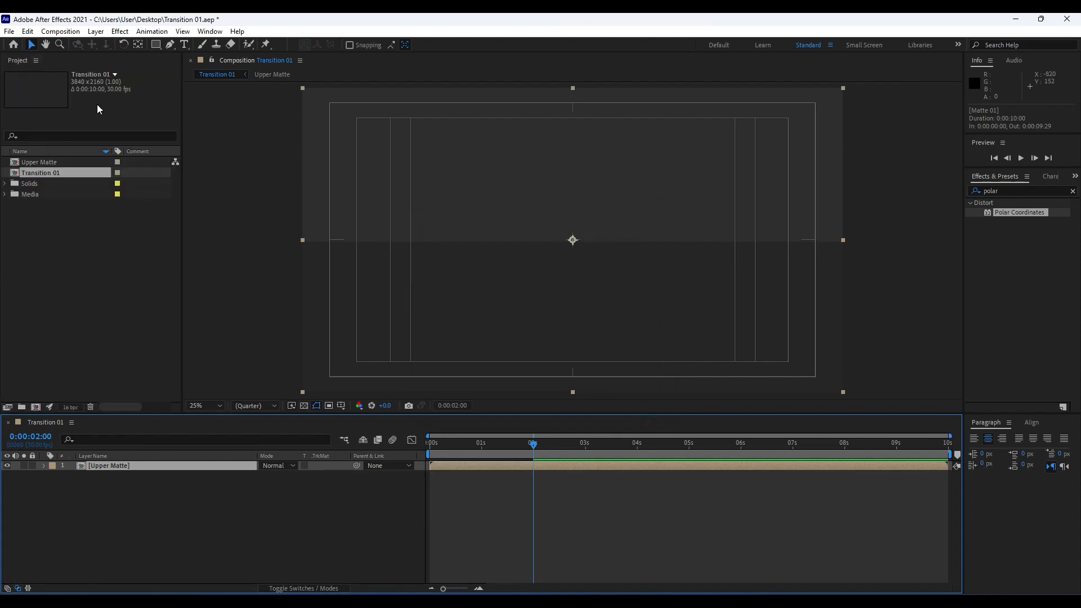
pyautogui.click(5, 194)
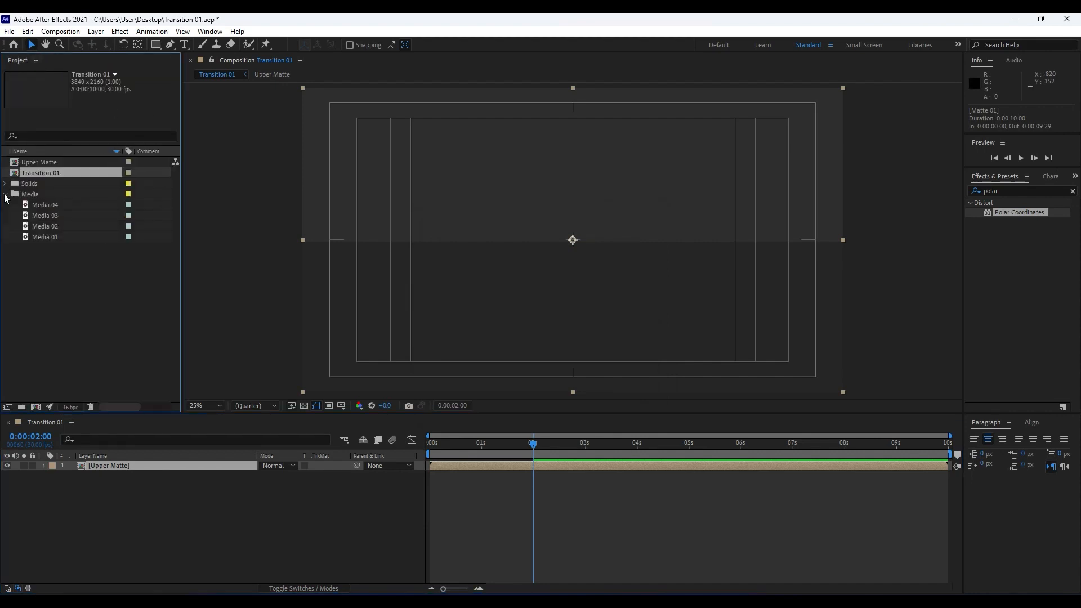
pyautogui.click(52, 206)
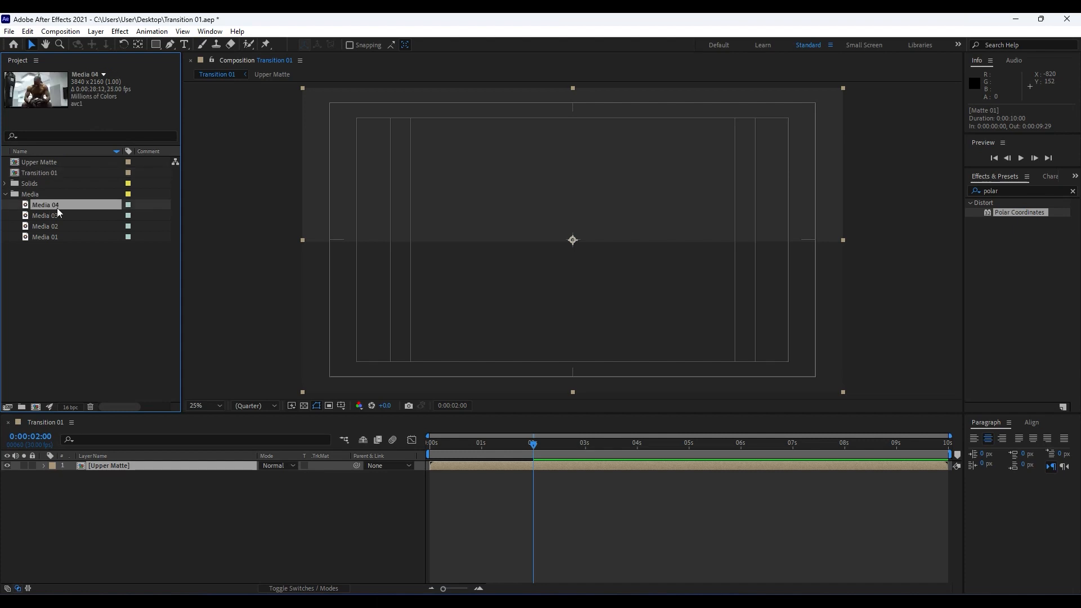
pyautogui.moveTo(43, 203); pyautogui.dragTo(148, 512)
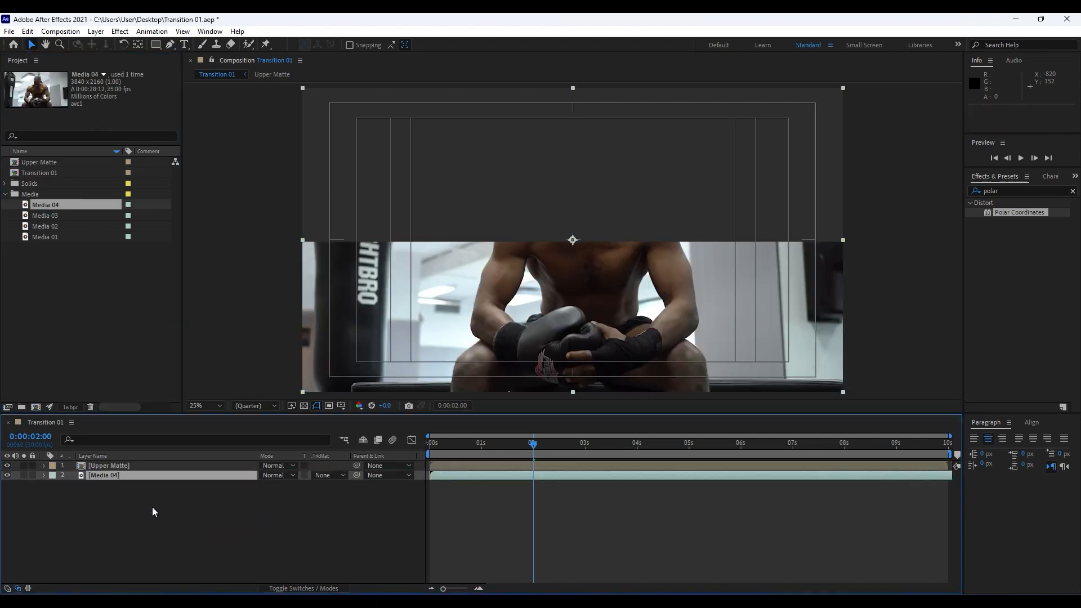
pyautogui.click(336, 475)
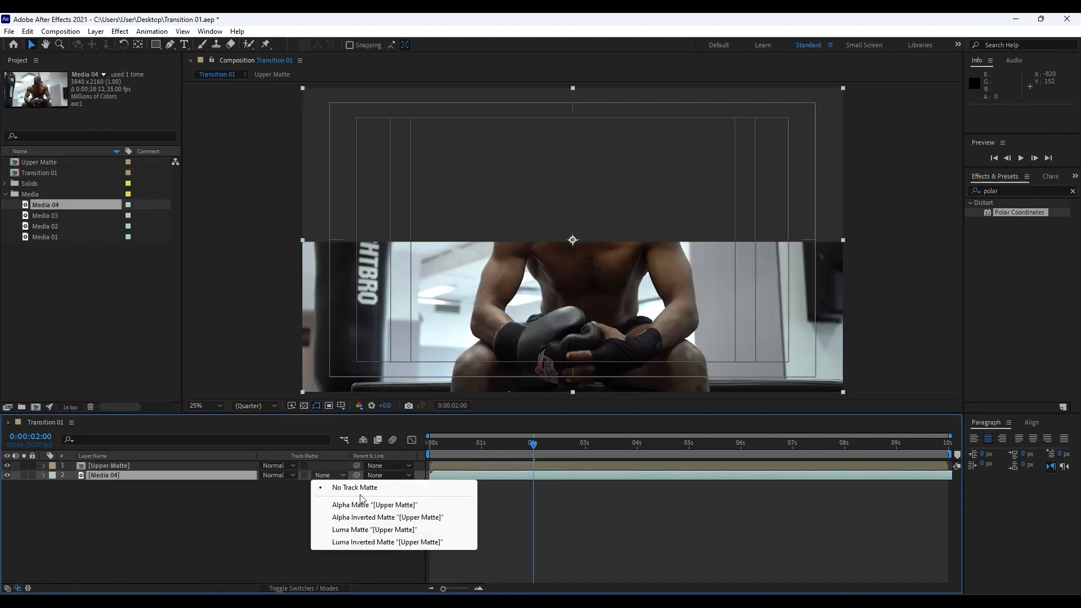
pyautogui.click(370, 505)
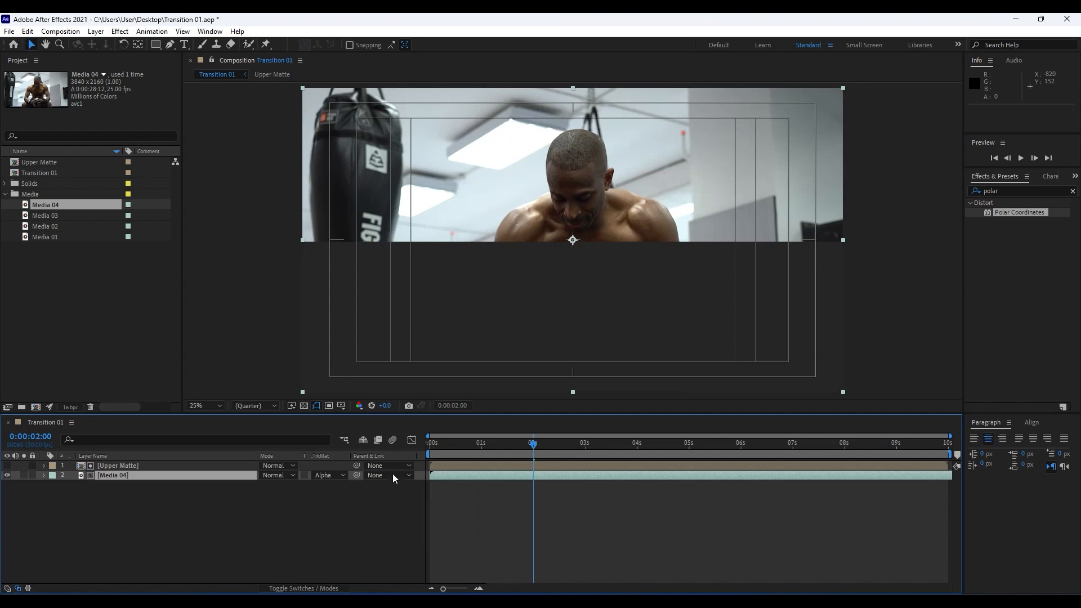
pyautogui.click(18, 589)
pyautogui.click(18, 588)
pyautogui.moveTo(462, 443); pyautogui.dragTo(429, 445)
pyautogui.press('space')
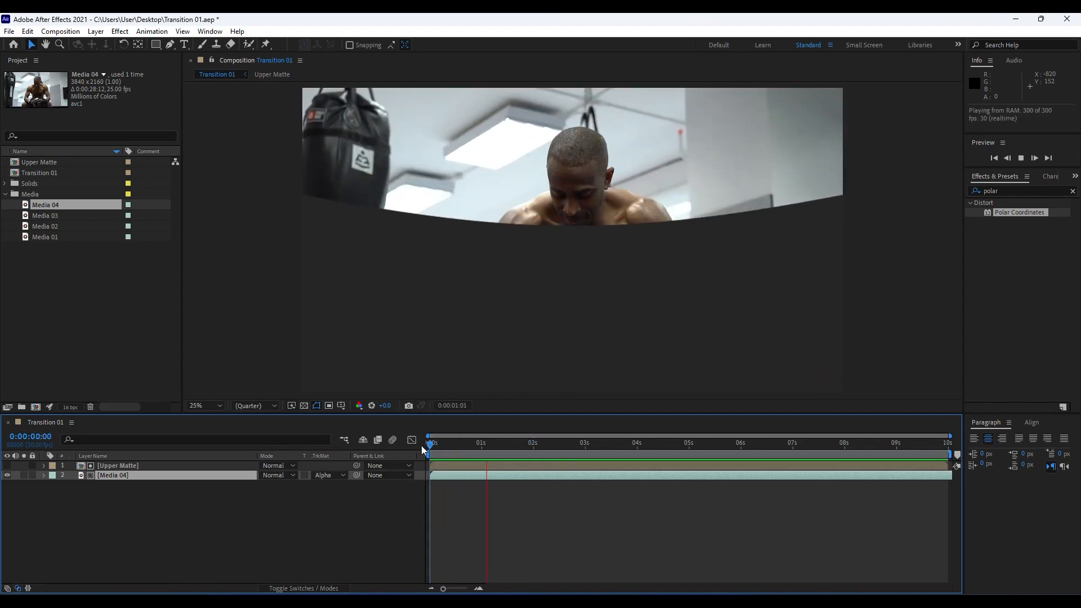
pyautogui.click(469, 445)
pyautogui.moveTo(484, 445); pyautogui.dragTo(533, 448)
# Step: Duplicate the Upper Matte and Media 04 layers together
pyautogui.moveTo(140, 553); pyautogui.dragTo(121, 434)
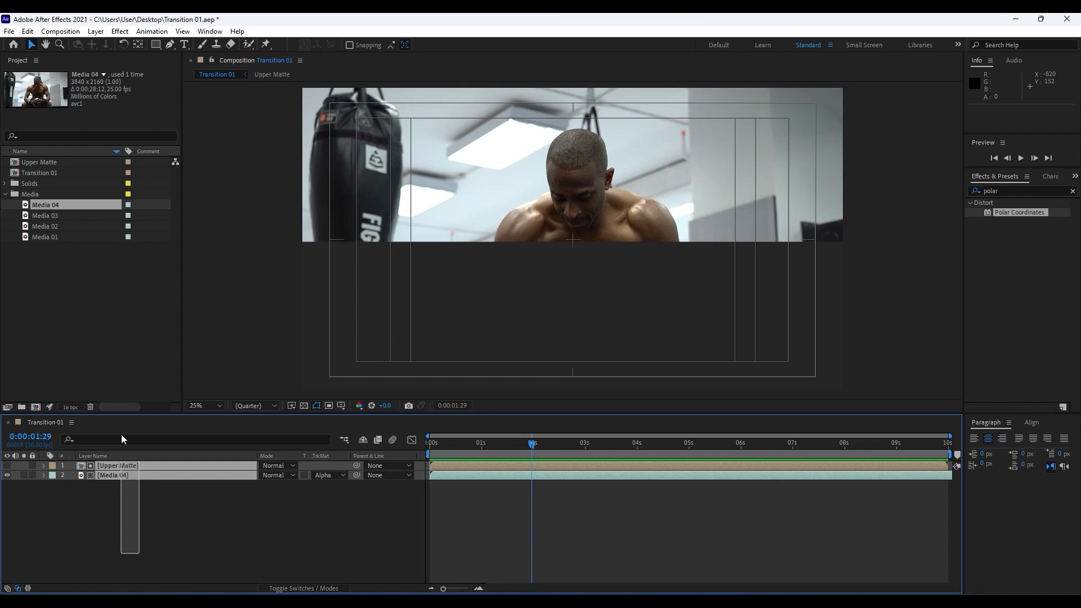
pyautogui.moveTo(120, 434); pyautogui.dragTo(121, 434)
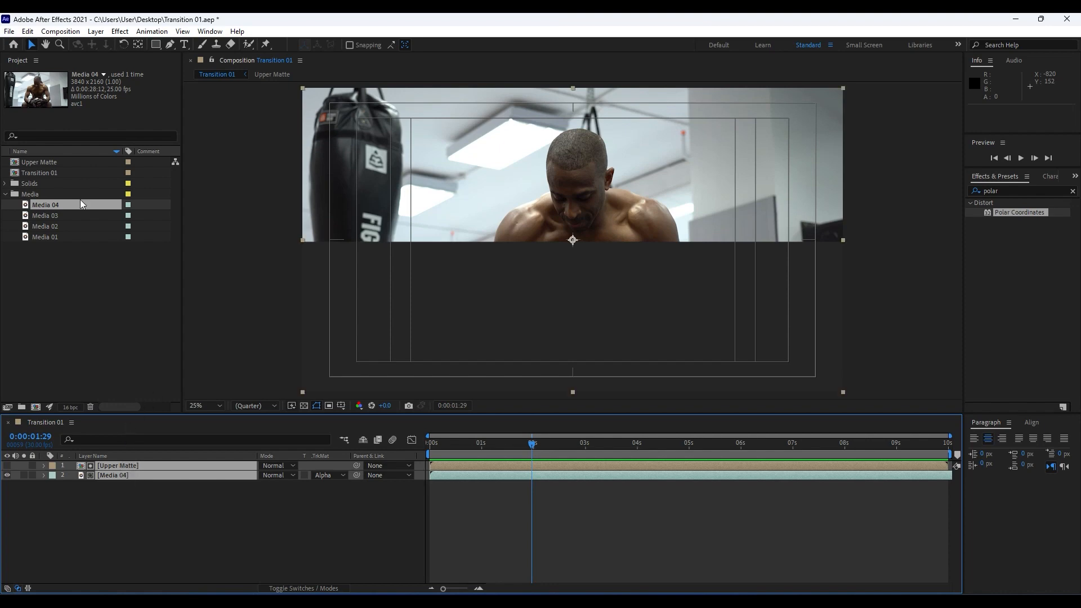
pyautogui.click(28, 32)
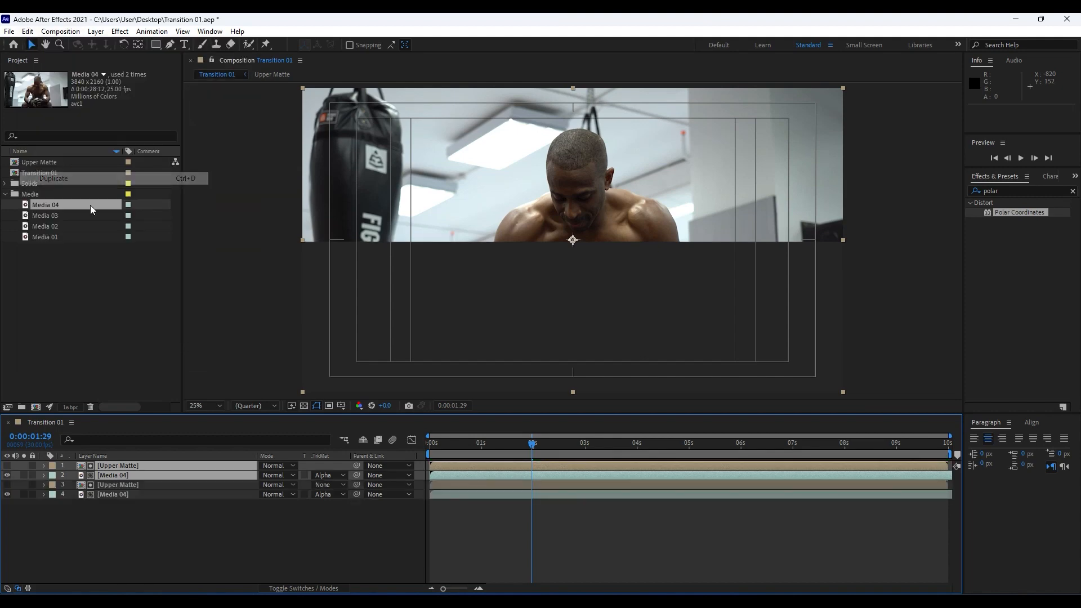
pyautogui.click(61, 179)
pyautogui.click(203, 535)
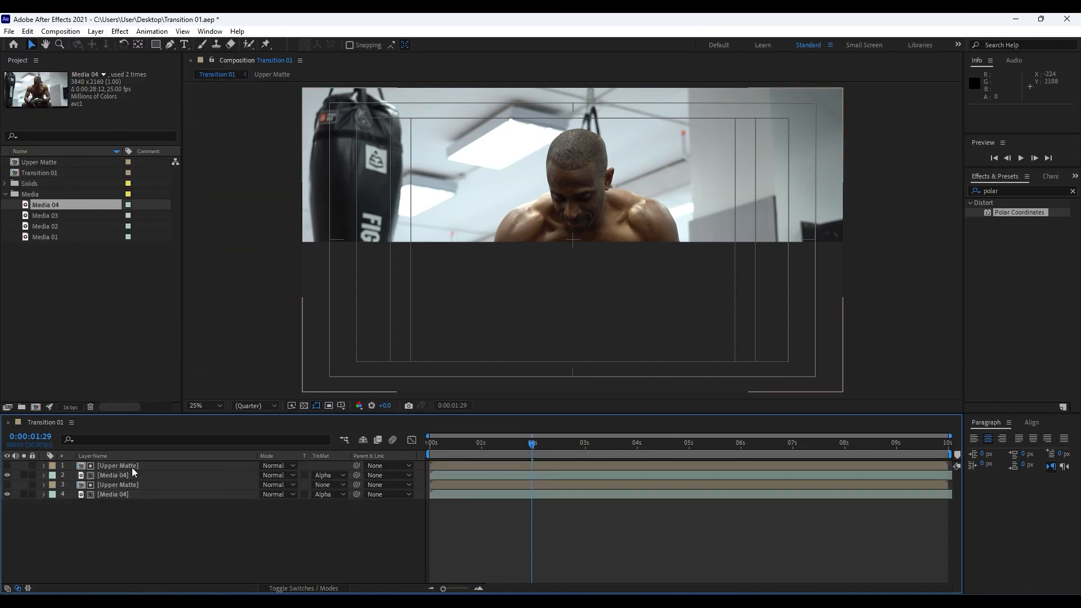
# Step: Set the topmost Upper Matte layer's Rotation to 180° and preview both halves of the transition up to about 2 seconds
pyautogui.click(131, 468)
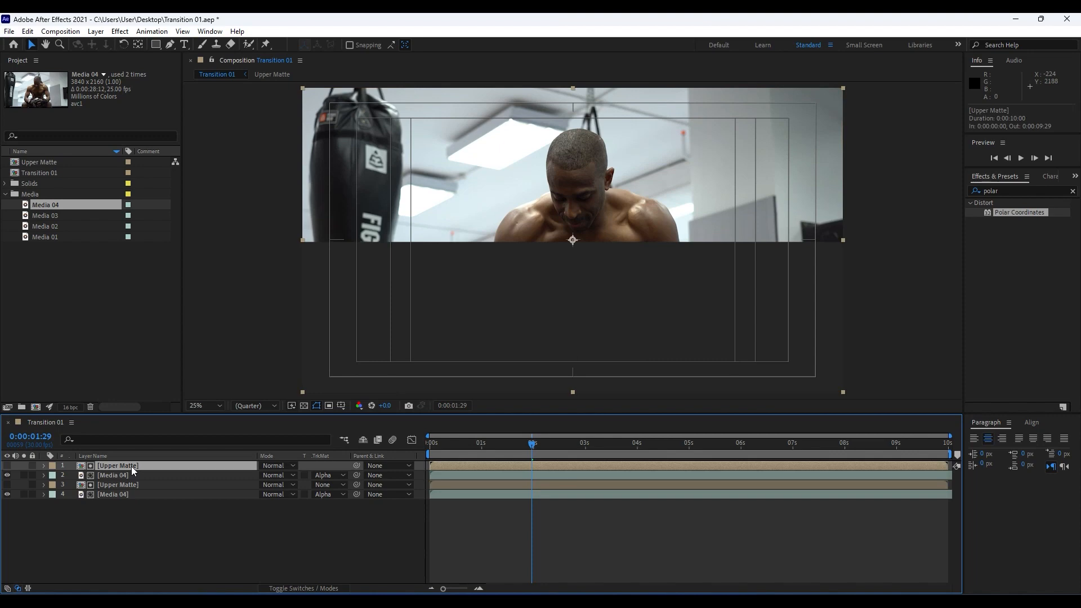
pyautogui.press('r')
pyautogui.click(276, 475)
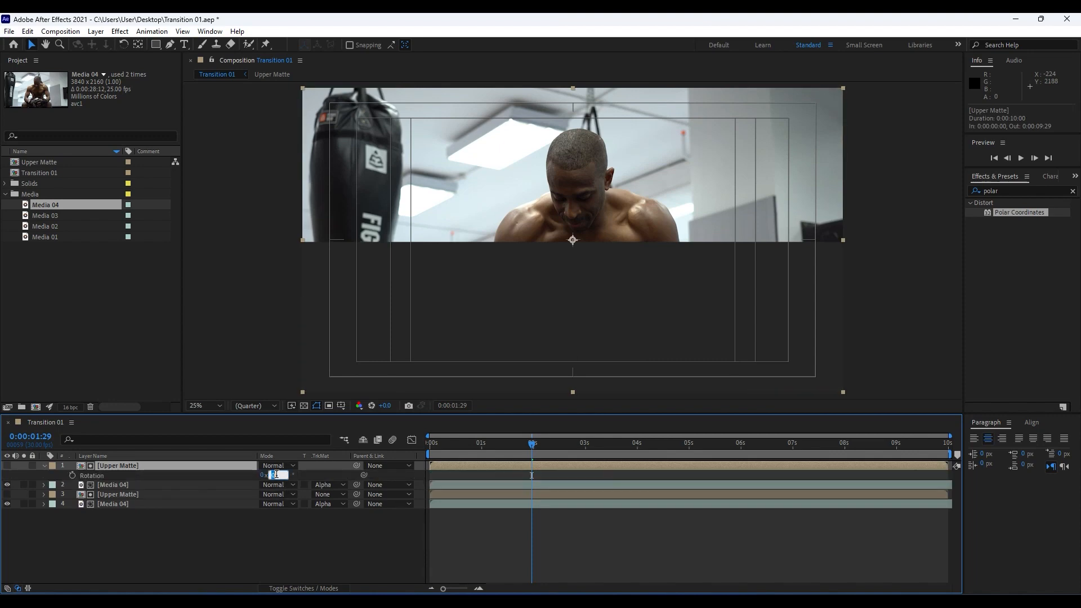
pyautogui.write('180')
pyautogui.click(274, 541)
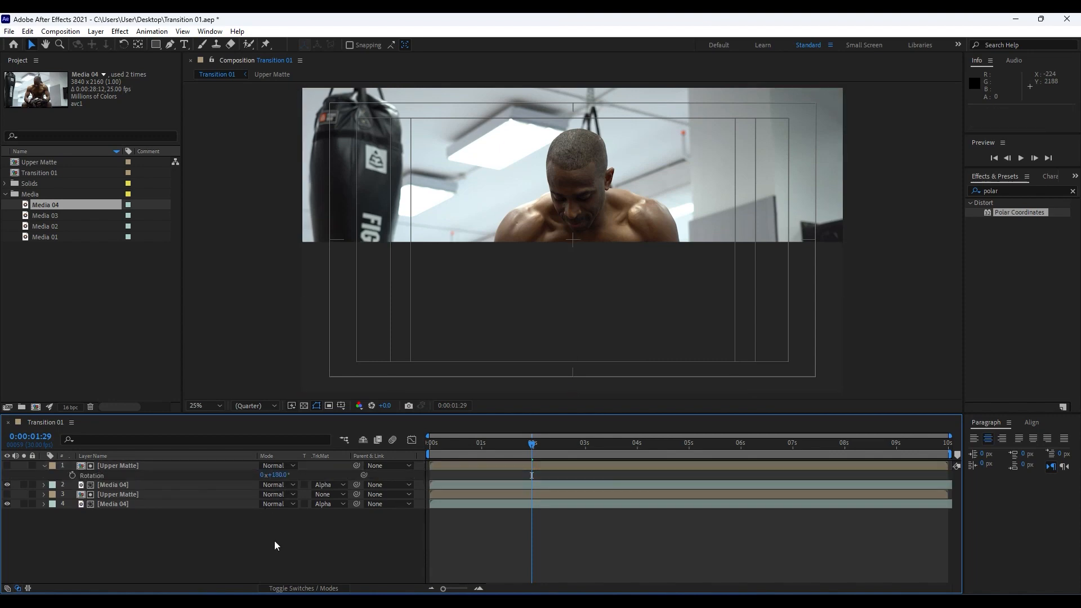
pyautogui.press('space')
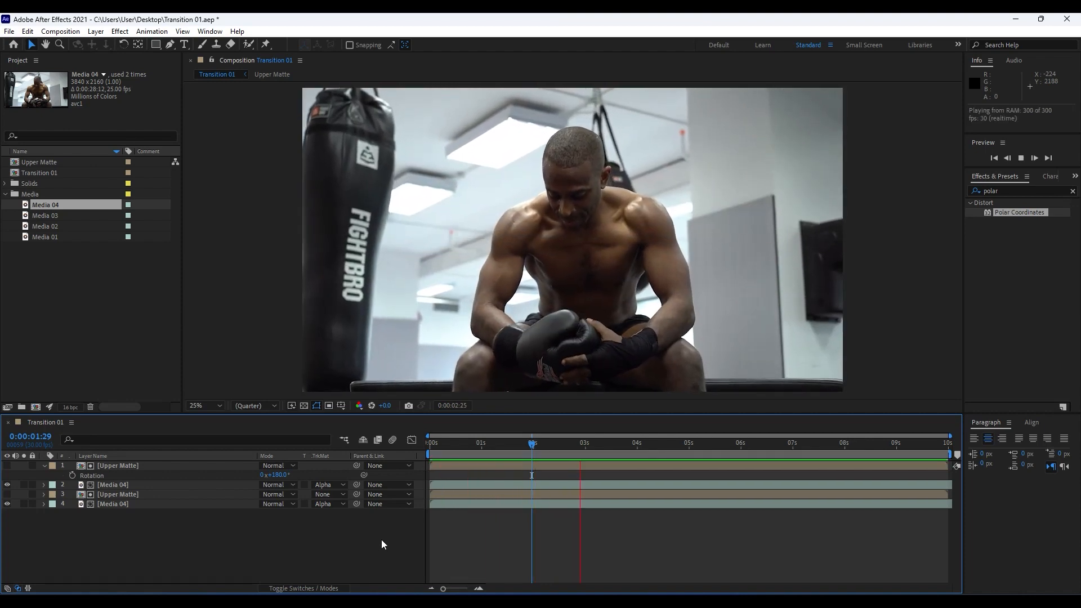
pyautogui.moveTo(439, 446); pyautogui.dragTo(533, 448)
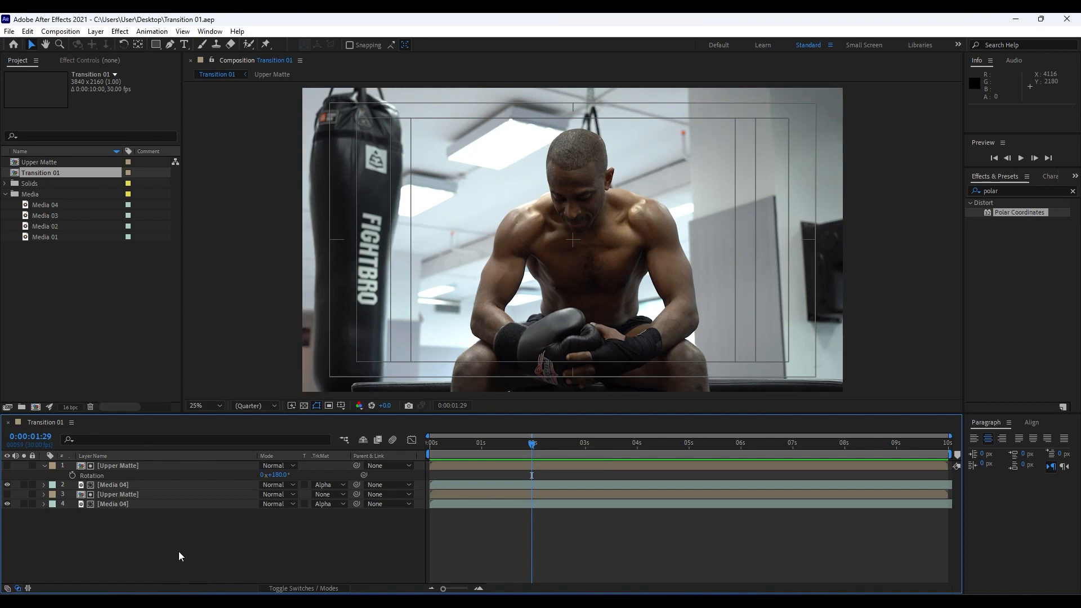
# Step: Pre-compose all four Upper Matte and Media 04 layers together as Part 01, moving all attributes into the new composition
pyautogui.moveTo(211, 555); pyautogui.dragTo(90, 452)
pyautogui.rightClick(129, 499)
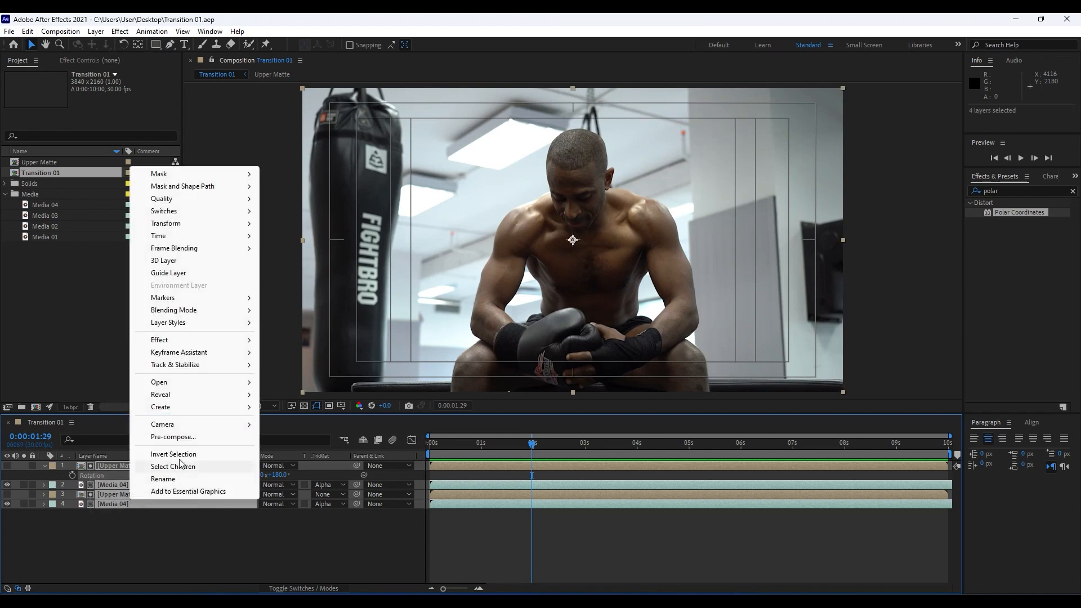
pyautogui.click(179, 436)
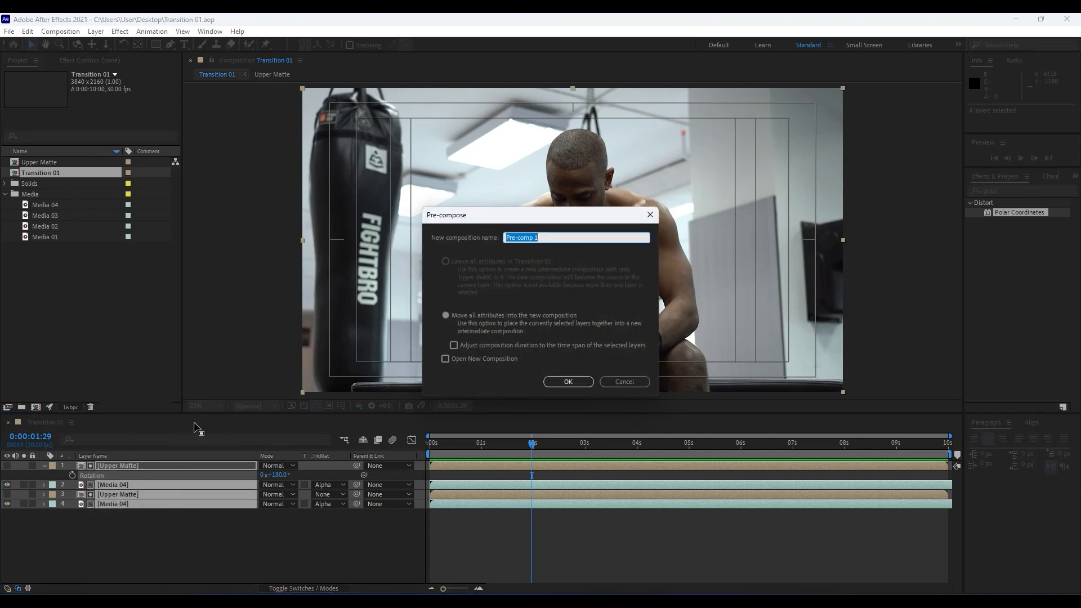
pyautogui.write('Part 01')
pyautogui.press('Return')
pyautogui.click(180, 522)
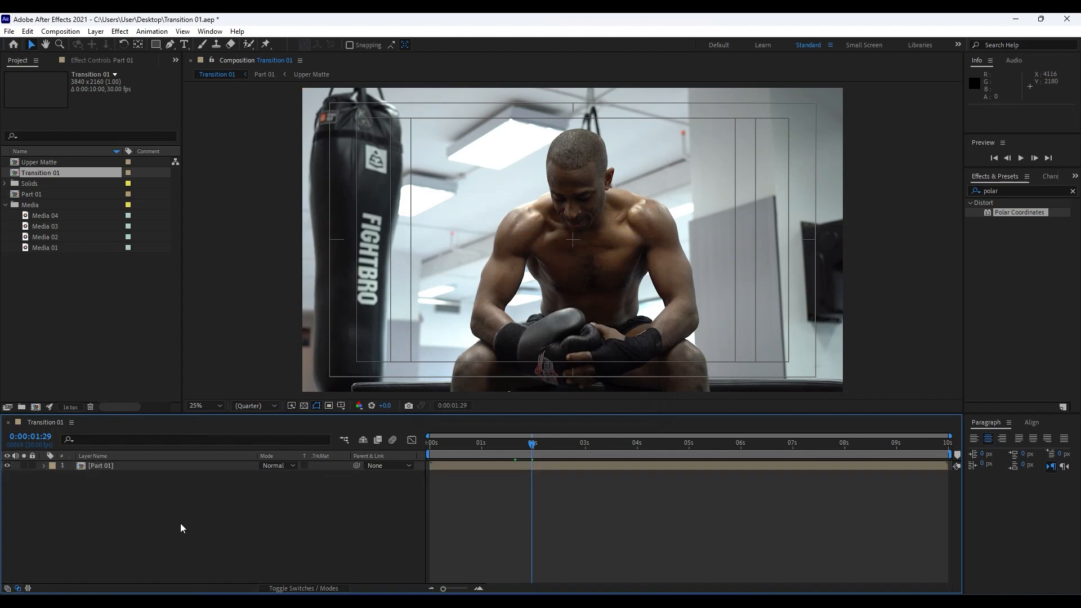
# Step: Duplicate the Part 01 layer and shift the upper copy one frame later so it starts at 0:00:00:01
pyautogui.click(116, 467)
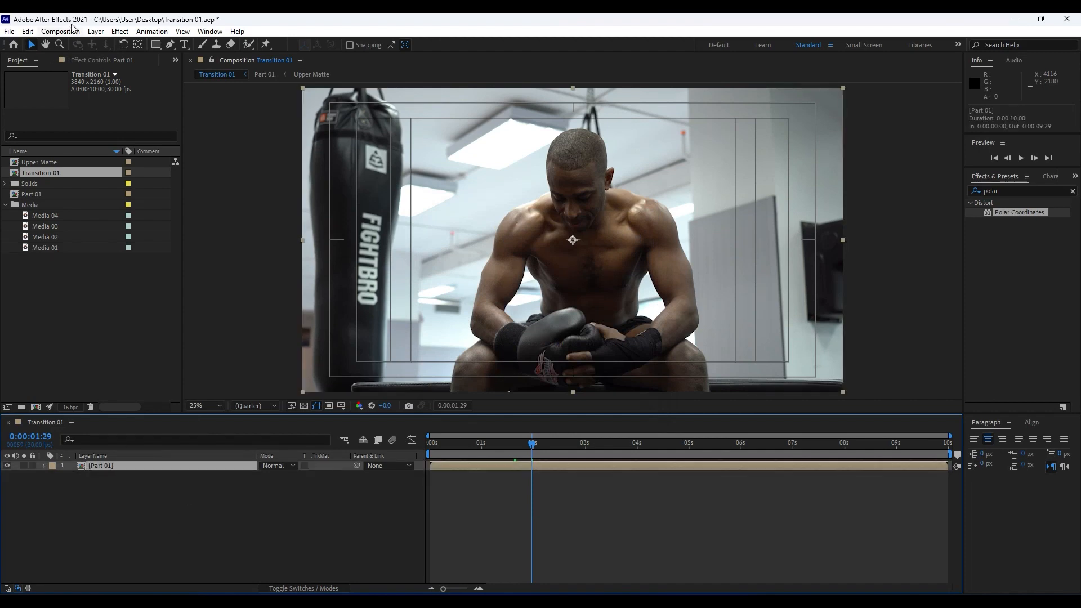
pyautogui.click(29, 32)
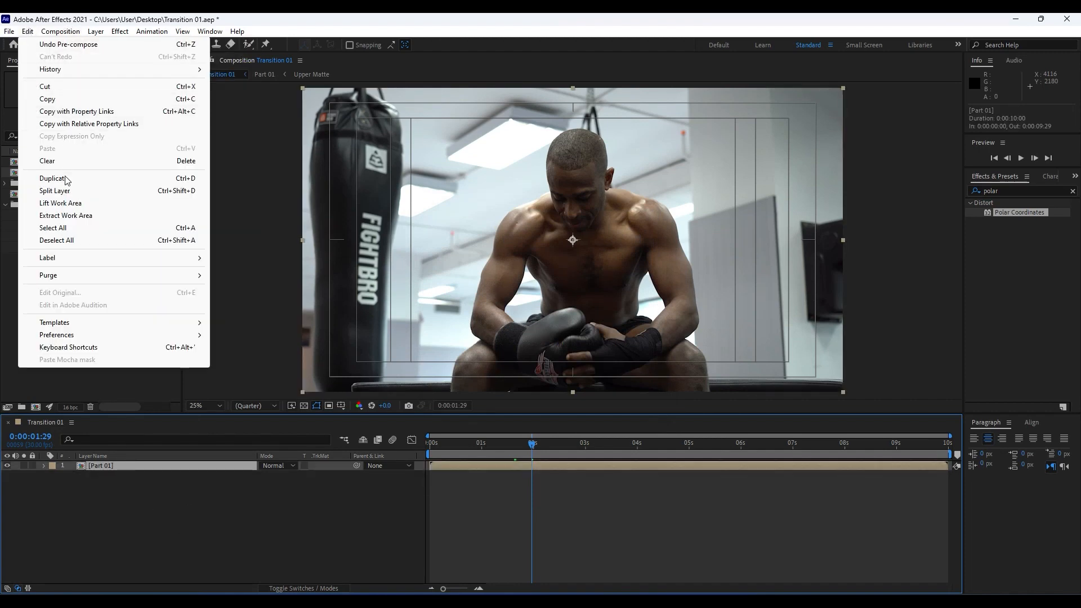
pyautogui.click(62, 178)
pyautogui.moveTo(444, 589); pyautogui.dragTo(463, 589)
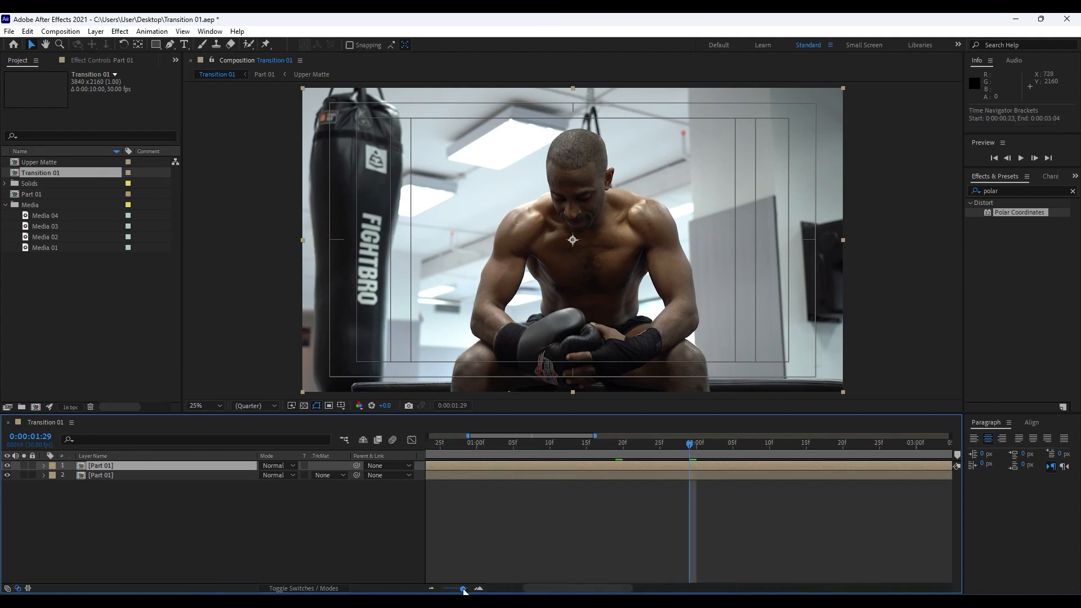
pyautogui.moveTo(567, 591); pyautogui.dragTo(530, 590)
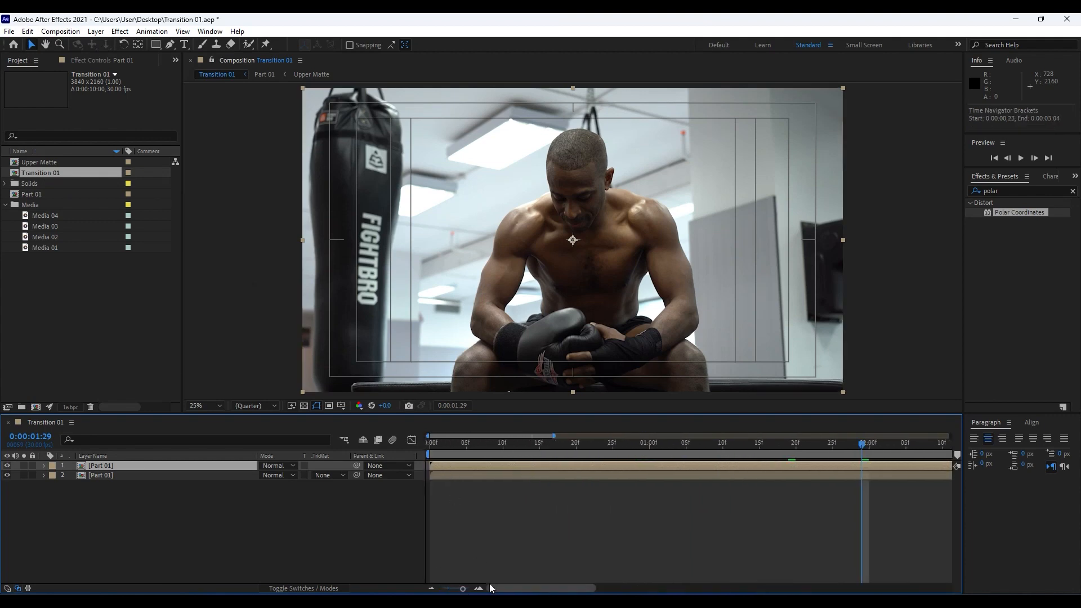
pyautogui.moveTo(461, 589); pyautogui.dragTo(463, 589)
pyautogui.moveTo(548, 588); pyautogui.dragTo(483, 588)
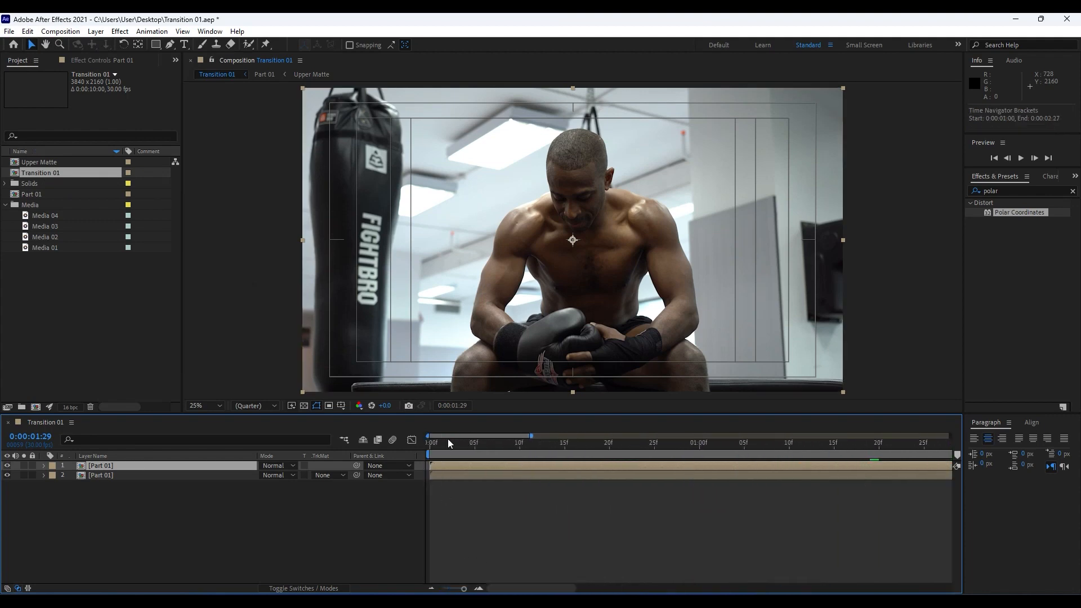
pyautogui.moveTo(442, 465); pyautogui.dragTo(447, 465)
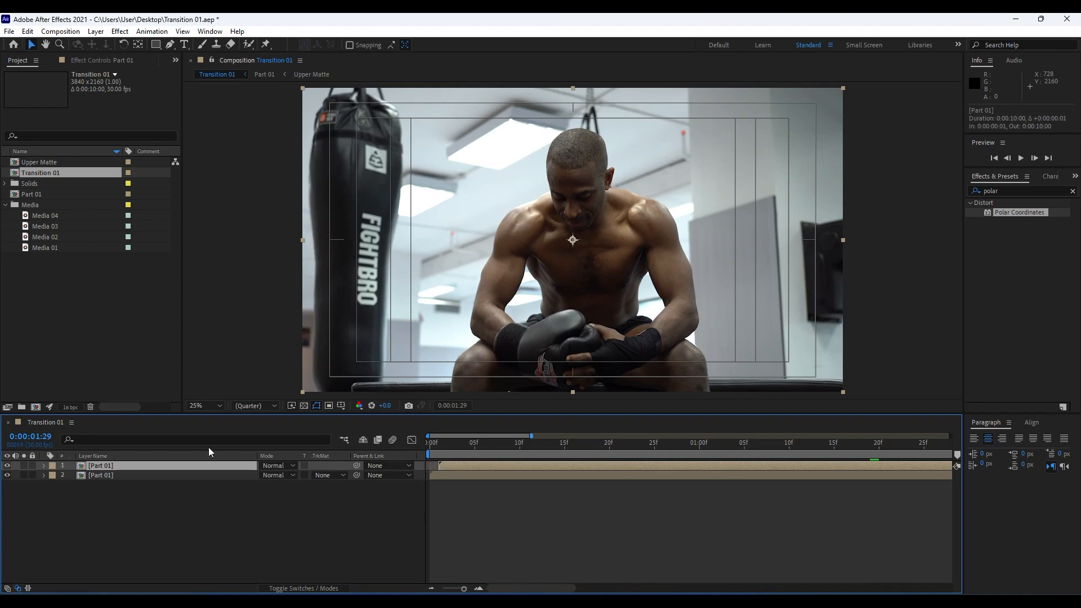
# Step: Find the Tritone effect and apply it to the lower Part 01 layer
pyautogui.click(108, 477)
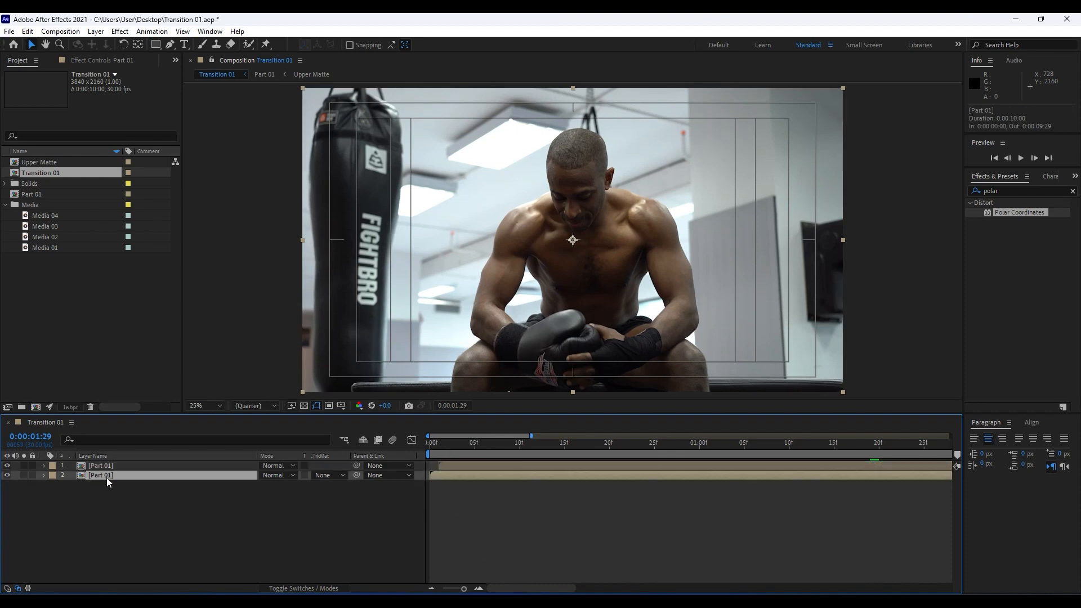
pyautogui.click(1012, 192)
pyautogui.write('triton')
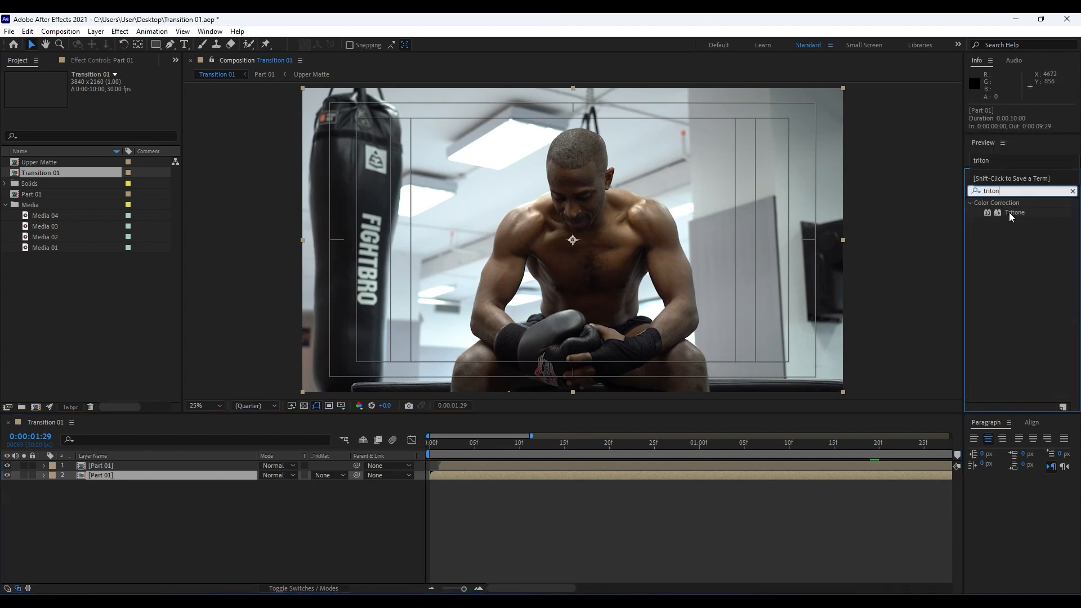
pyautogui.moveTo(1009, 212); pyautogui.dragTo(126, 474)
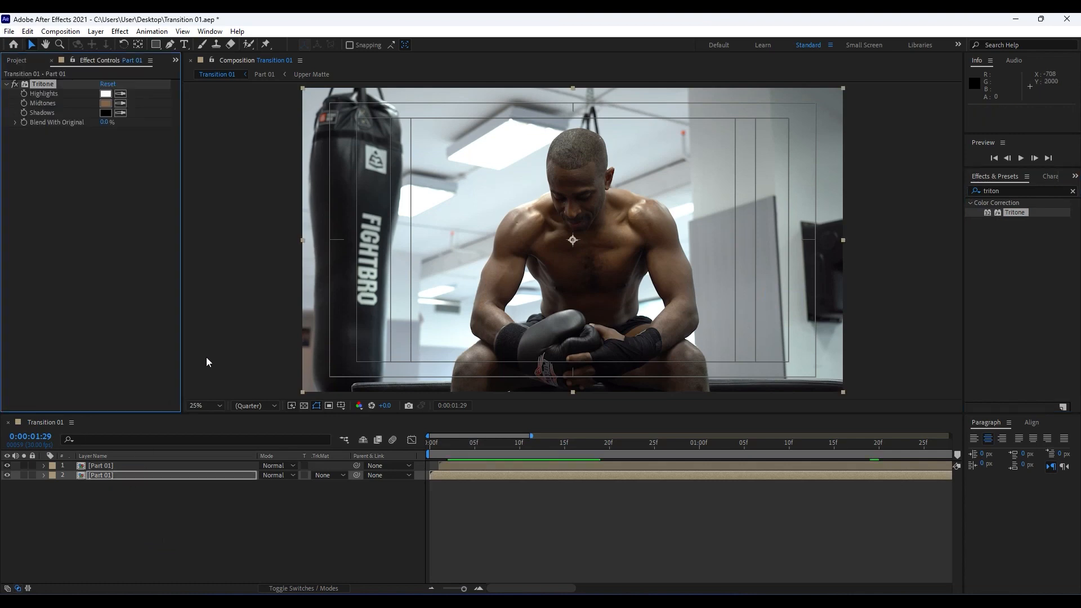
# Step: Set the Tritone Midtones color to bright red and preview the colored edge across the closing transition
pyautogui.click(109, 104)
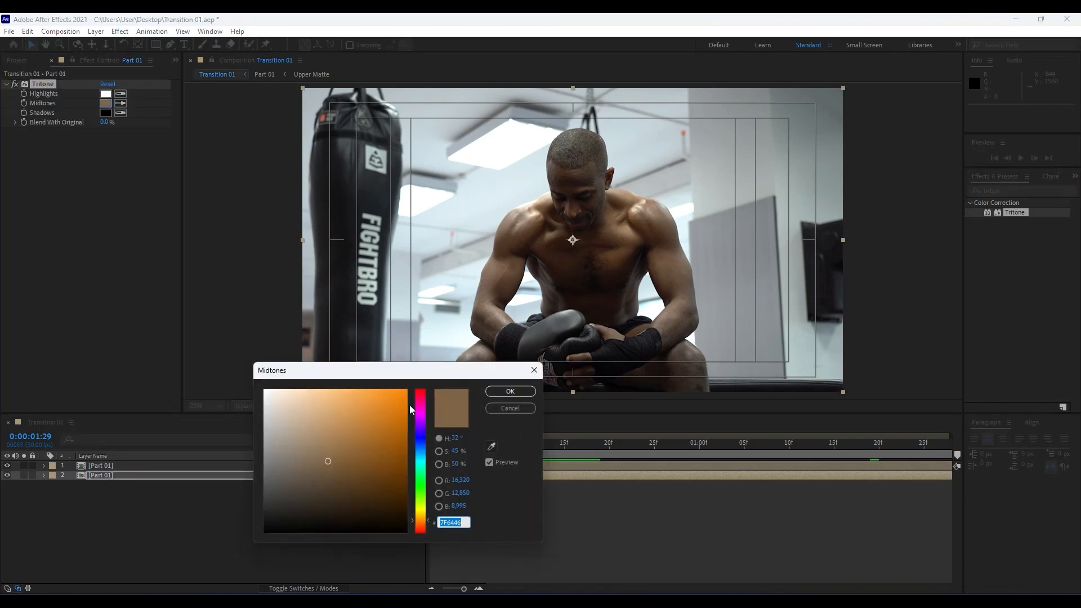
pyautogui.moveTo(421, 398); pyautogui.dragTo(420, 382)
pyautogui.moveTo(354, 423); pyautogui.dragTo(460, 365)
pyautogui.click(531, 392)
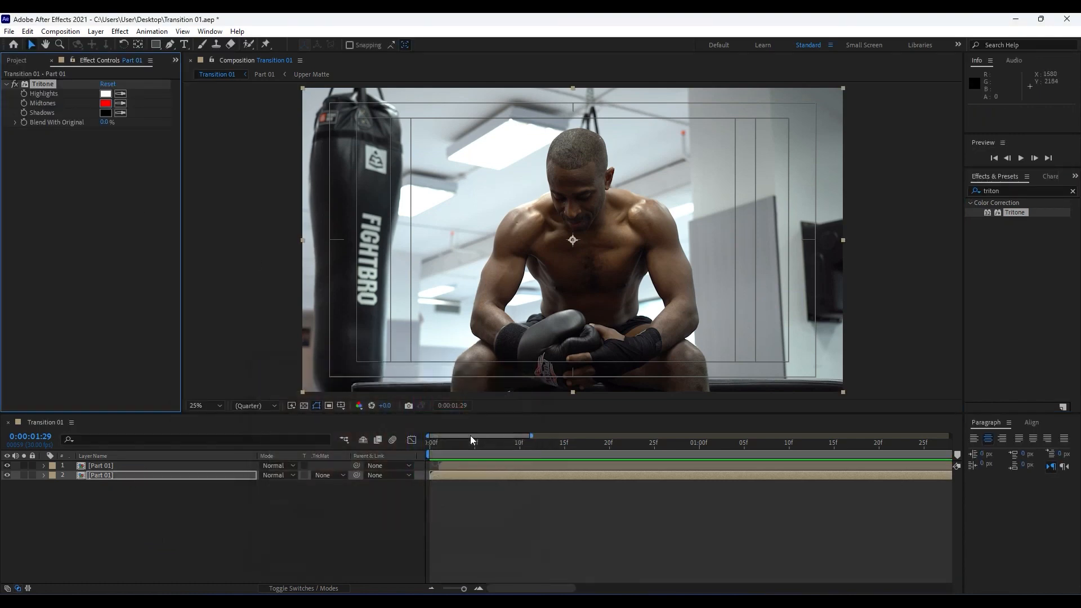
pyautogui.moveTo(451, 443); pyautogui.dragTo(529, 444)
pyautogui.press('space')
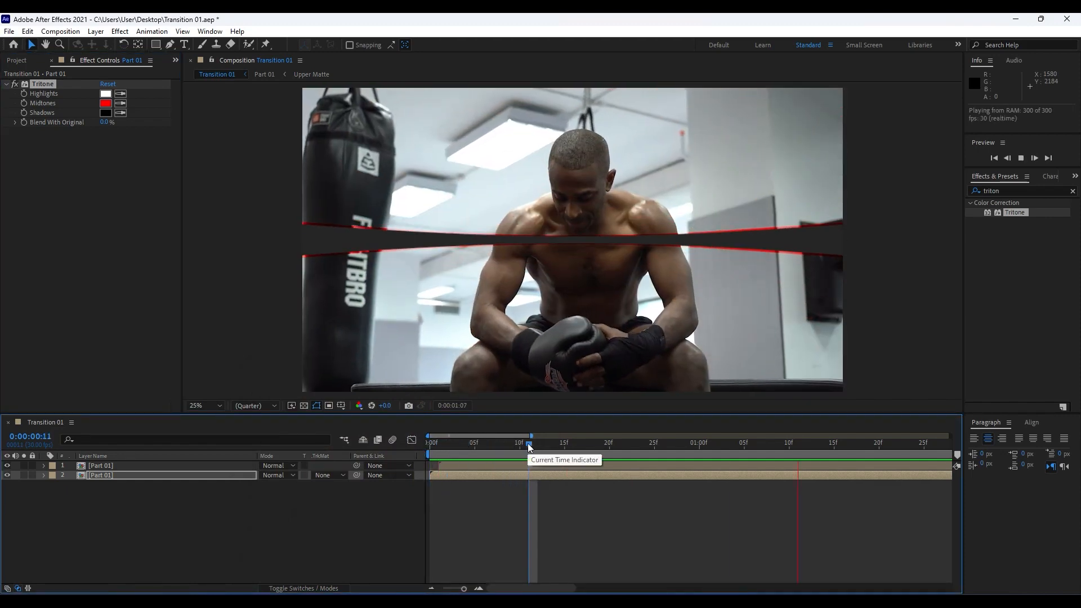
pyautogui.moveTo(530, 447); pyautogui.dragTo(681, 445)
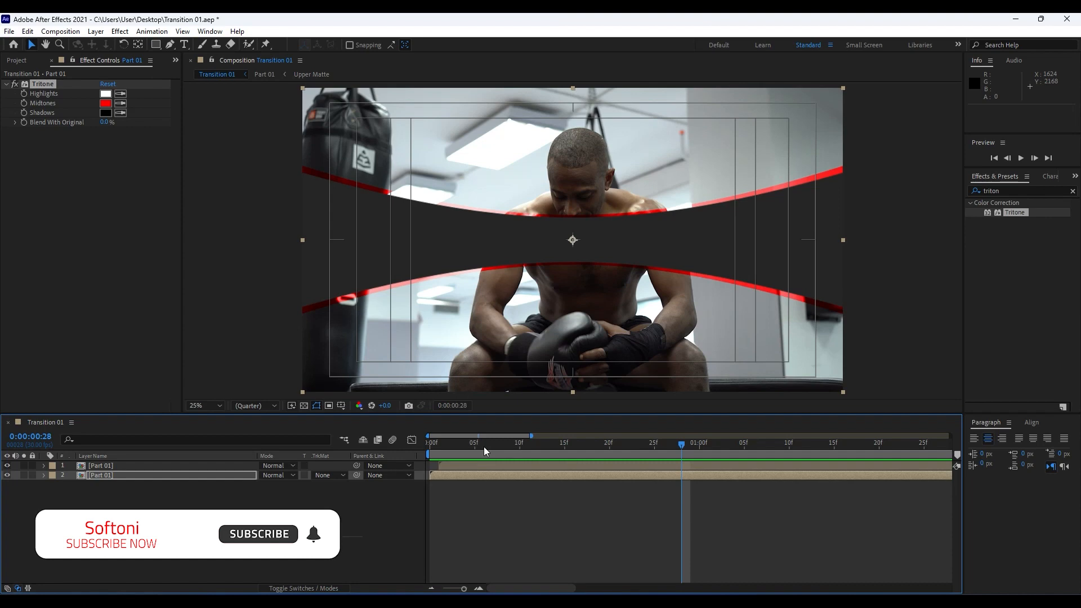
pyautogui.moveTo(484, 447); pyautogui.dragTo(651, 450)
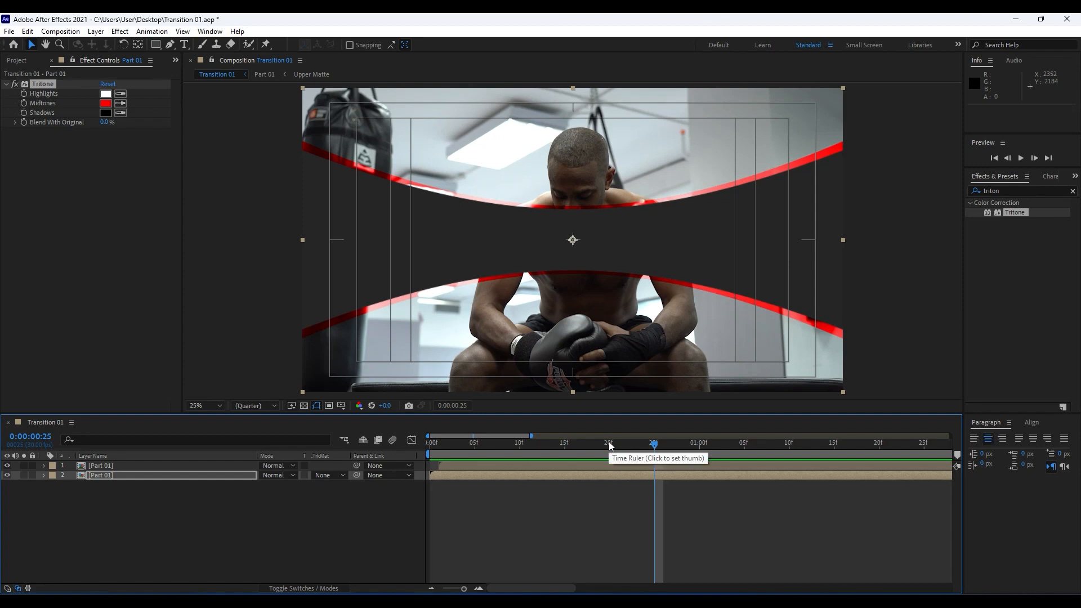
pyautogui.moveTo(610, 446); pyautogui.dragTo(767, 461)
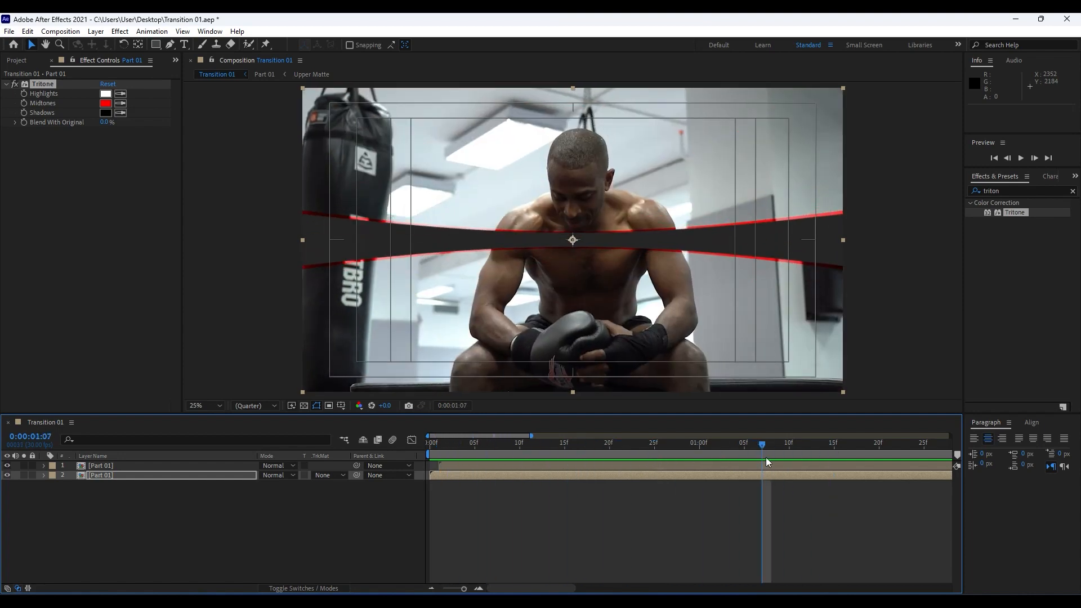